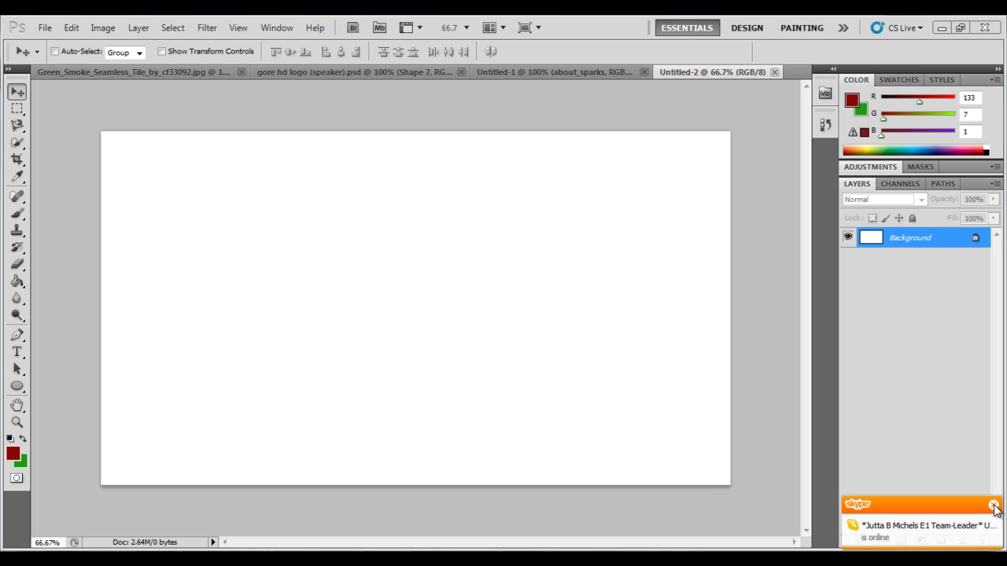
Step: Examine the finished gore hd logo image in Windows Photo Viewer as a reference and return to the blank Photoshop document
{"action": "left_click", "coordinate": [995, 505]}
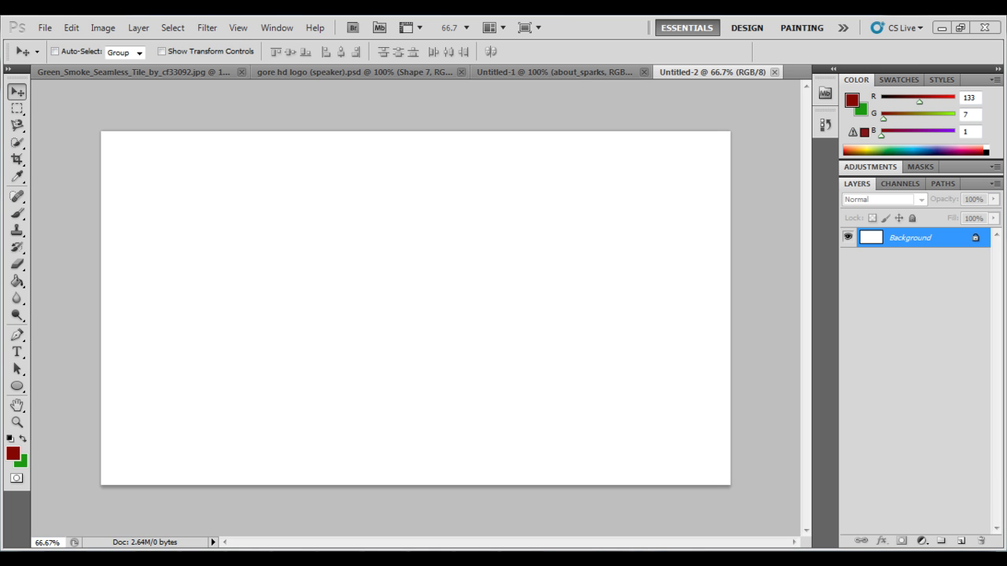
{"action": "left_click", "coordinate": [476, 551]}
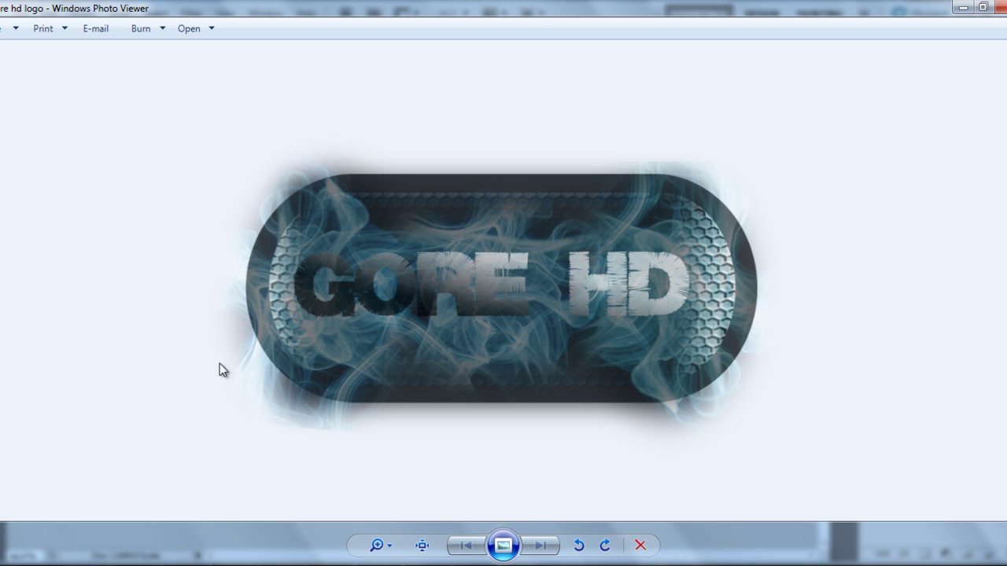
{"action": "left_click", "coordinate": [999, 5]}
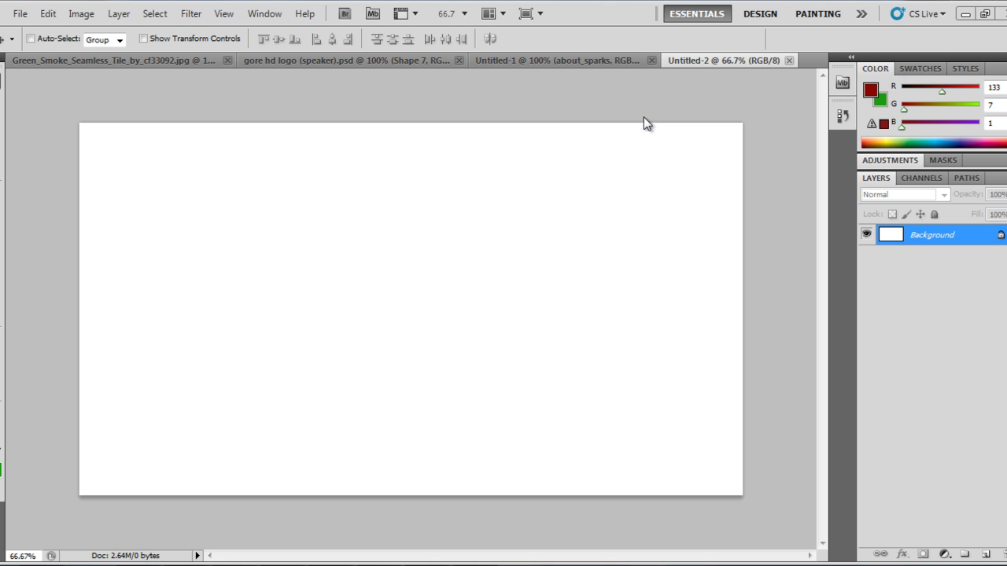
{"action": "mouse_move", "coordinate": [186, 565]}
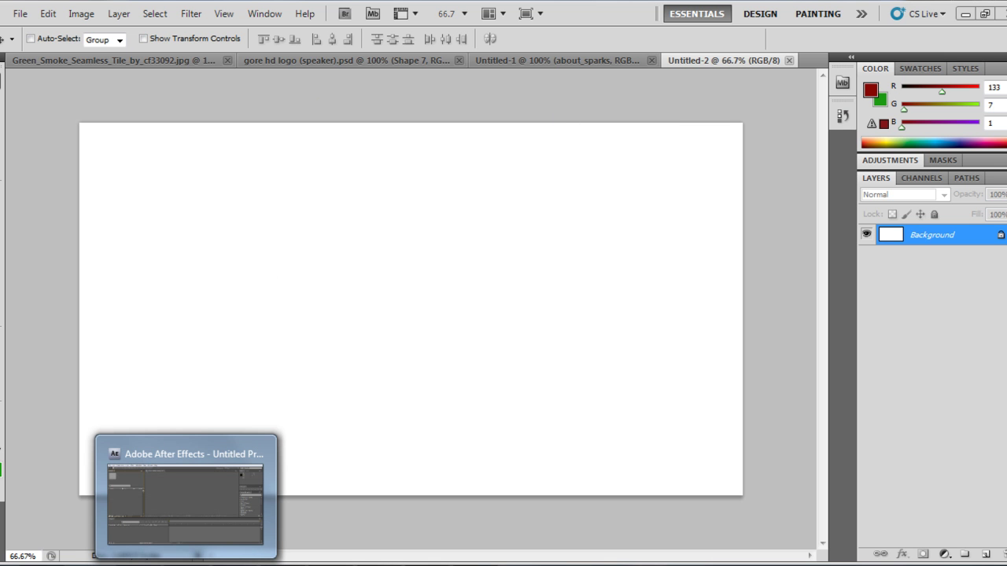
{"action": "key", "text": "alt+Tab"}
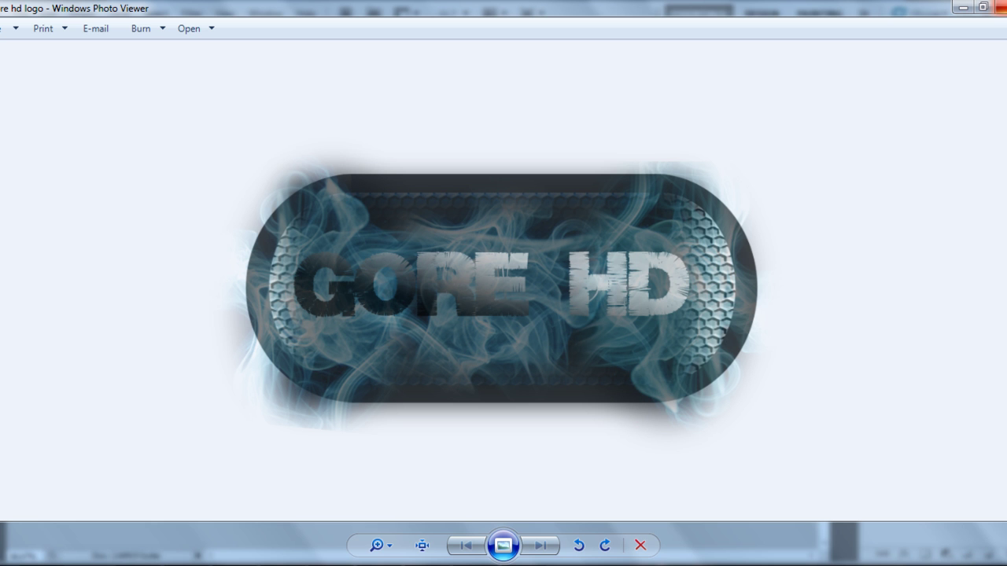
{"action": "left_click", "coordinate": [963, 8]}
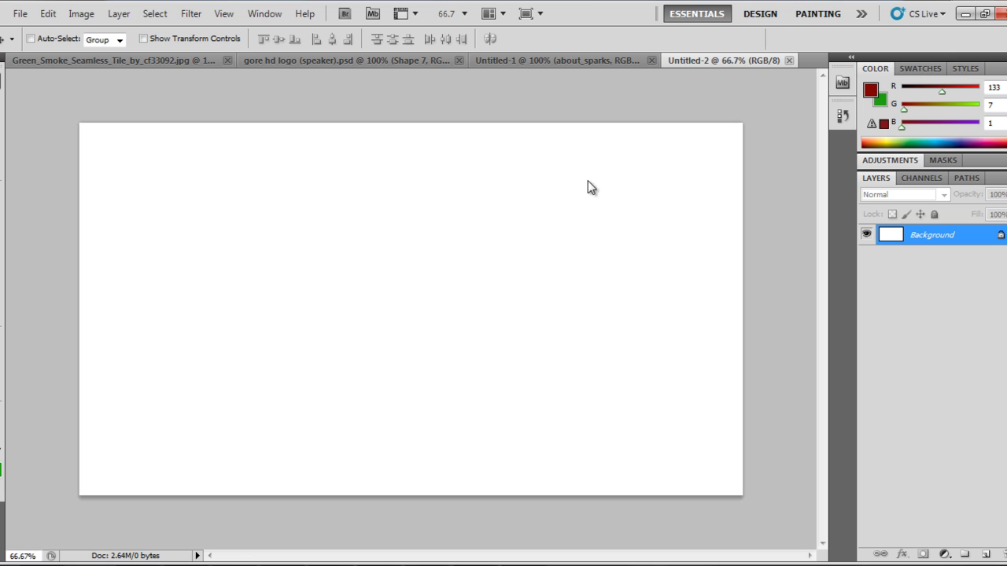
{"action": "left_click", "coordinate": [985, 556]}
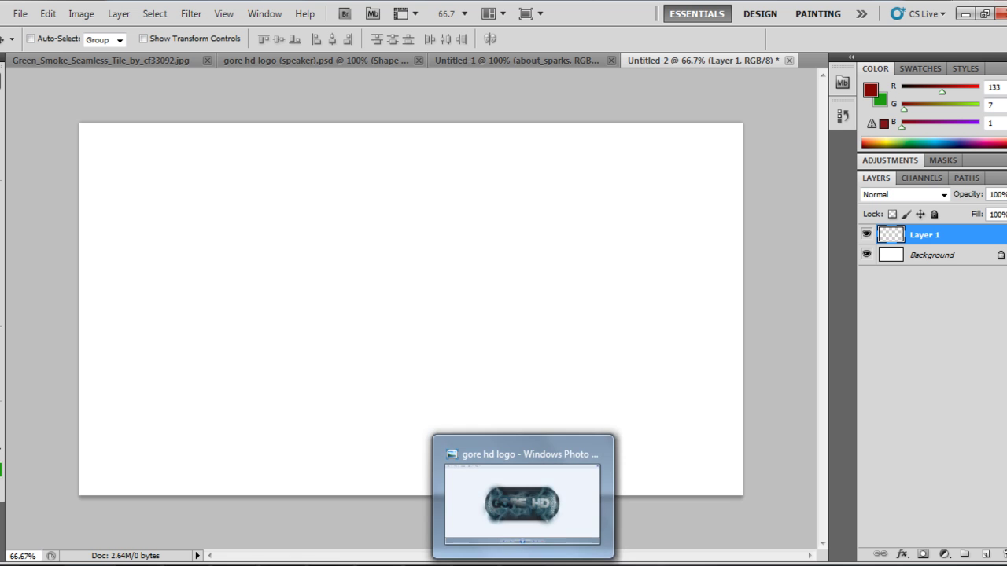
{"action": "left_click", "coordinate": [512, 495]}
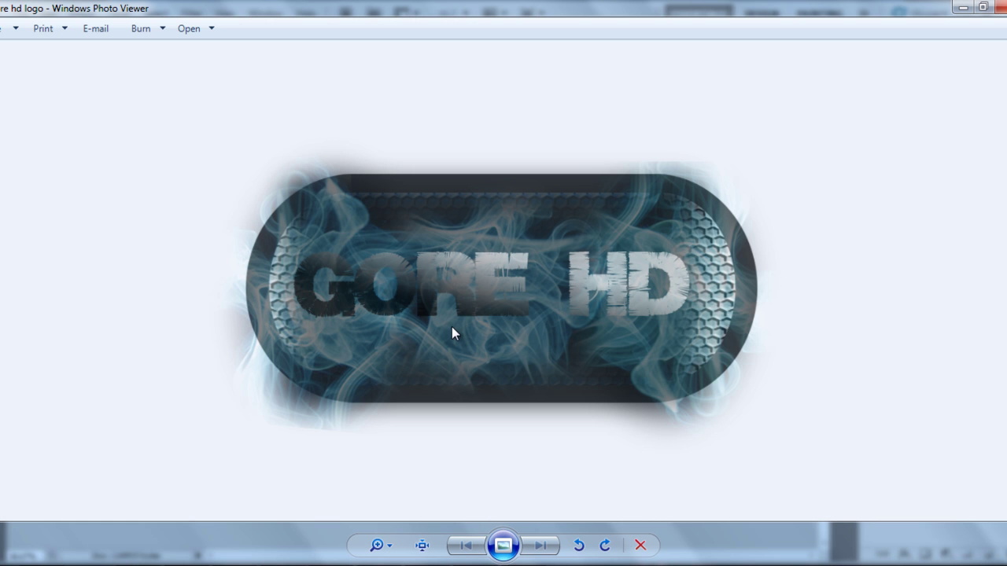
{"action": "left_click", "coordinate": [961, 7]}
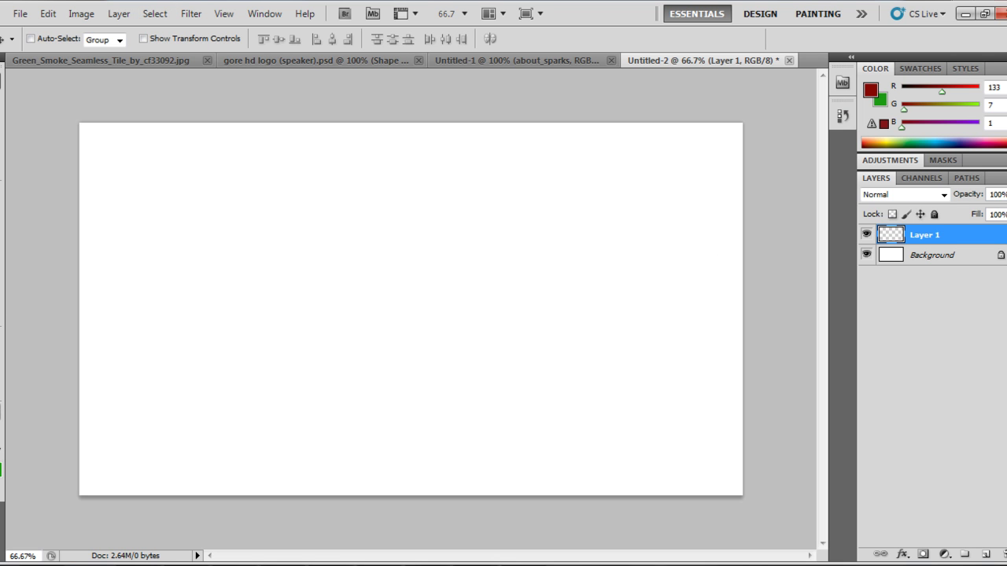
Step: Draw a tall dark grey ellipse (R 47, G 43, B 43) in the left part of the canvas and collapse its layer effects list
{"action": "left_click", "coordinate": [1, 460]}
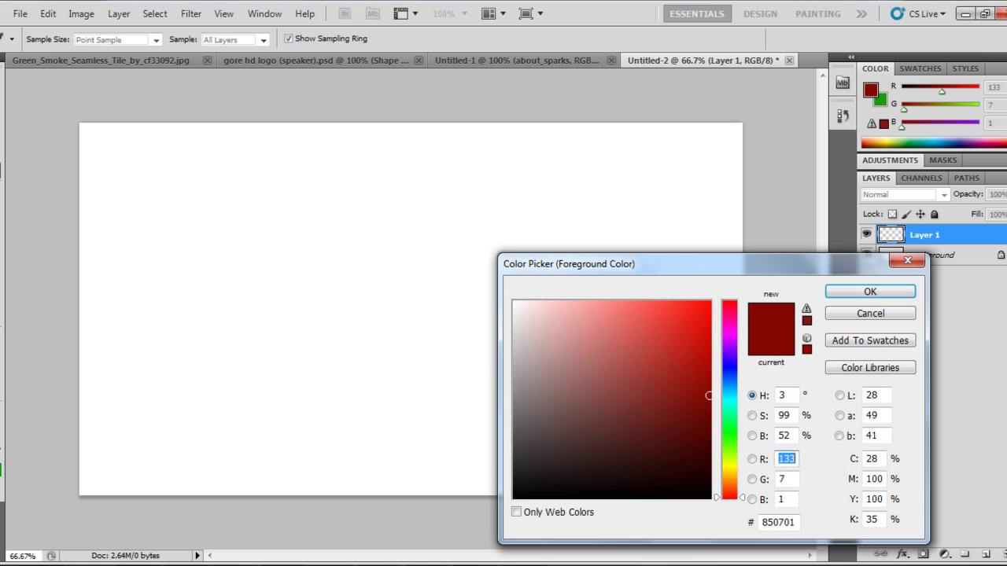
{"action": "left_click_drag", "start_coordinate": [539, 434], "coordinate": [532, 462]}
{"action": "left_click", "coordinate": [881, 292]}
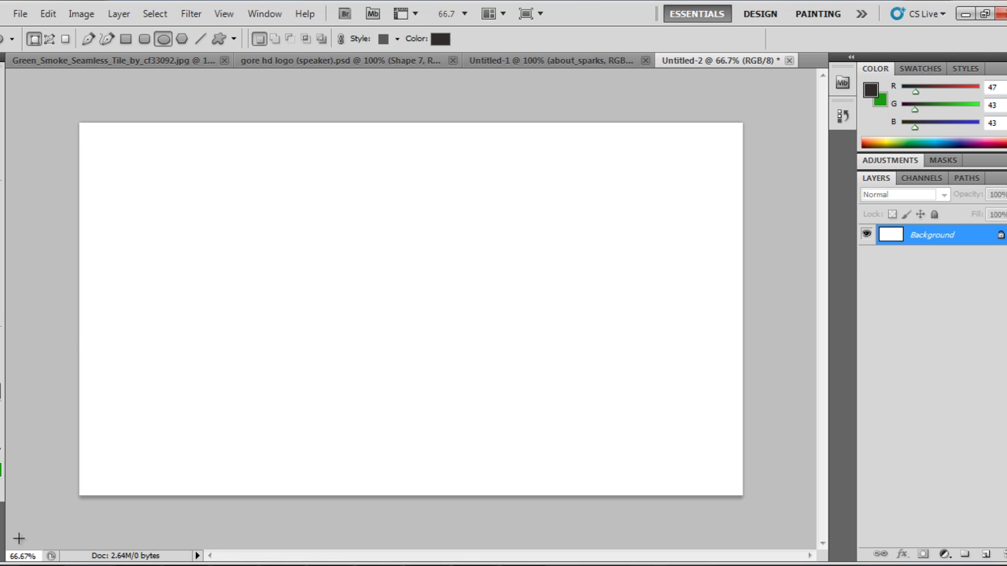
{"action": "left_click_drag", "start_coordinate": [150, 208], "coordinate": [275, 423]}
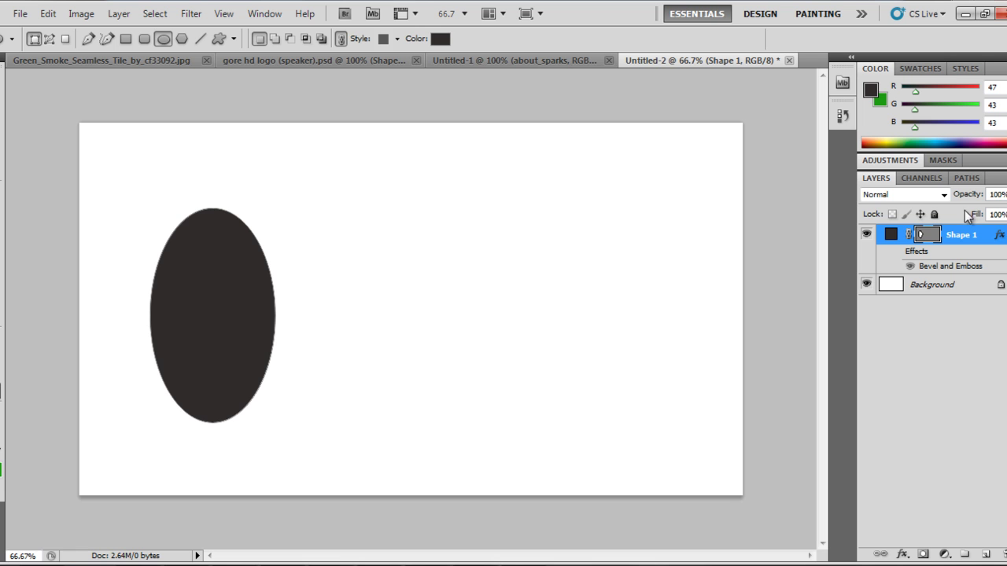
{"action": "left_click", "coordinate": [1006, 235]}
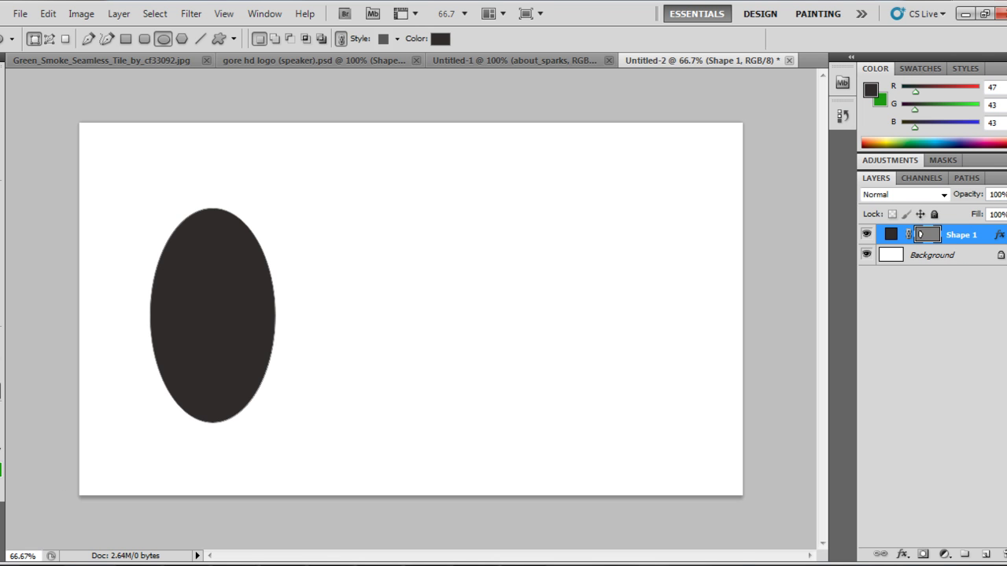
Step: Draw a closed four-sided outline around the ellipse's right half using 4 px red (#ff1004) lines
{"action": "left_click", "coordinate": [988, 557]}
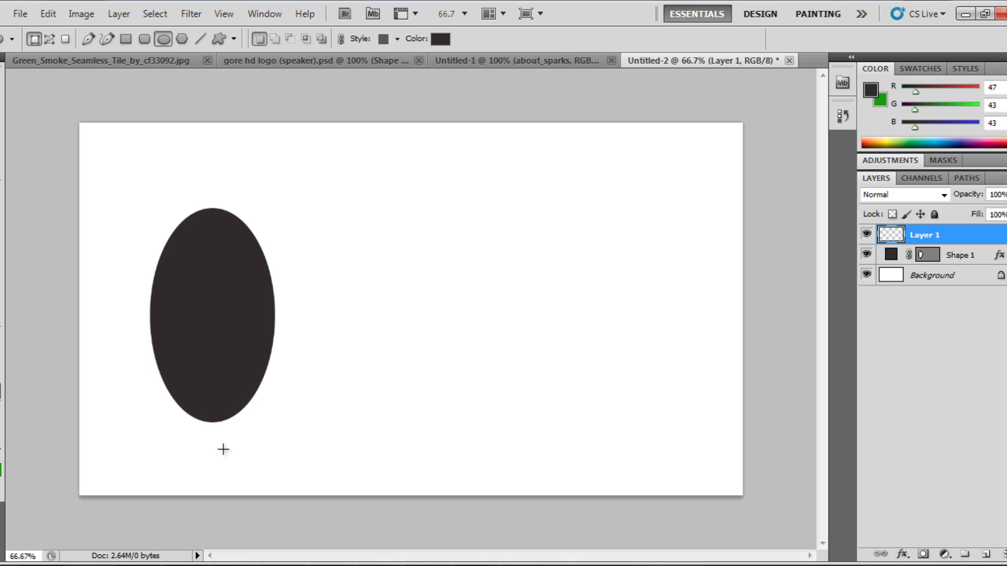
{"action": "left_click", "coordinate": [3, 391]}
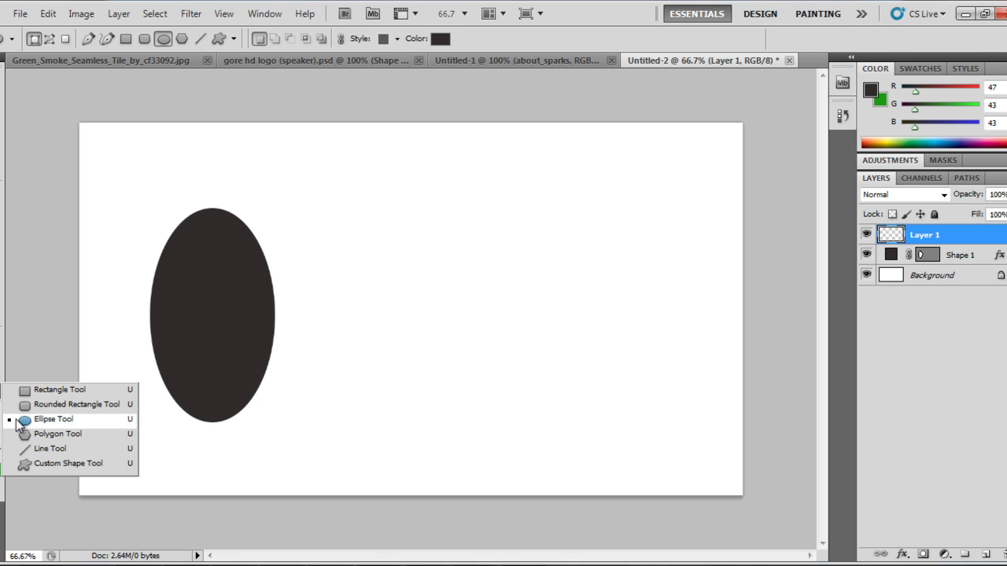
{"action": "left_click", "coordinate": [49, 451]}
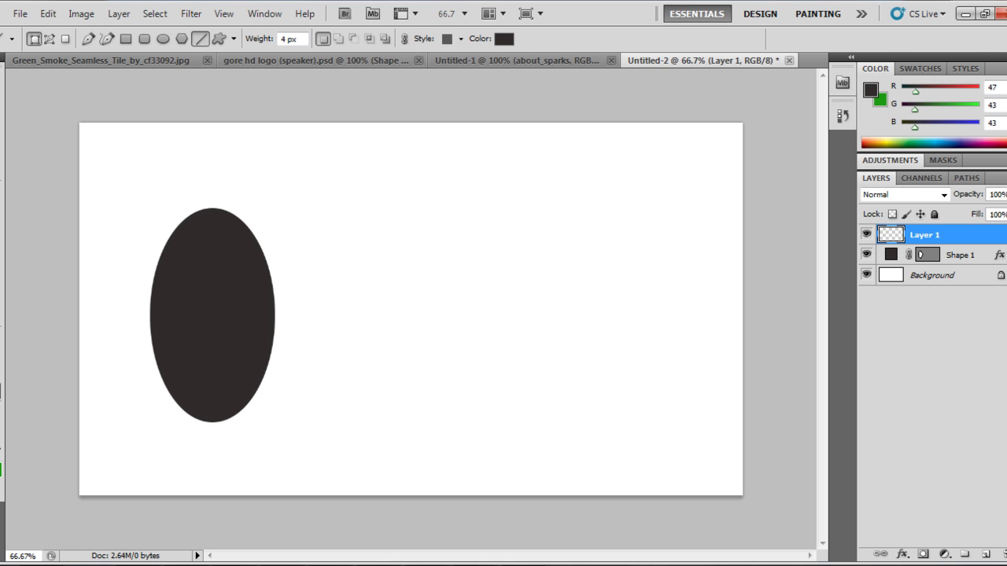
{"action": "left_click", "coordinate": [1, 460]}
{"action": "left_click_drag", "start_coordinate": [645, 390], "coordinate": [710, 301]}
{"action": "left_click", "coordinate": [837, 291]}
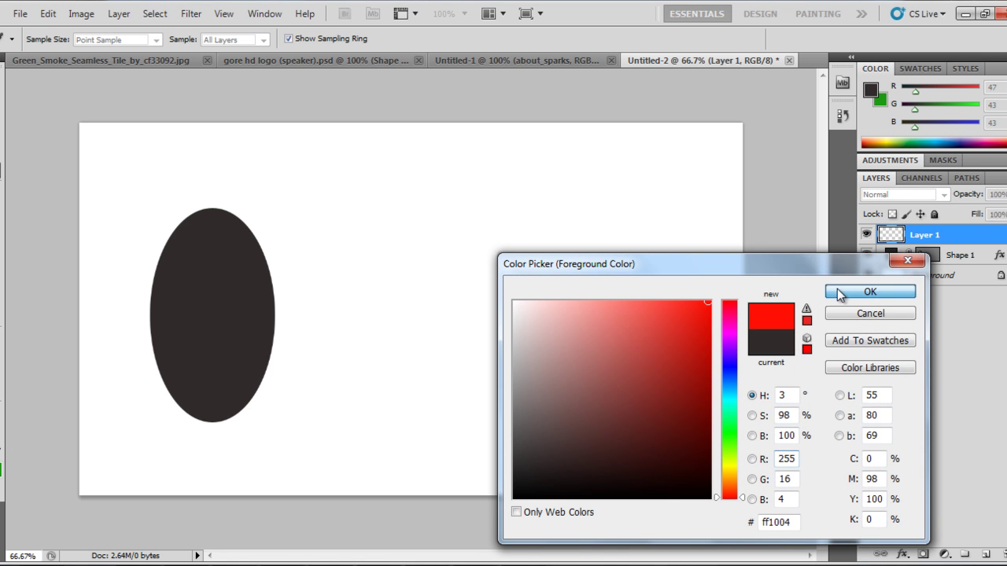
{"action": "mouse_move", "coordinate": [213, 449]}
{"action": "left_mouse_down"}
{"action": "mouse_move", "coordinate": [213, 164]}
{"action": "mouse_move", "coordinate": [364, 194]}
{"action": "mouse_move", "coordinate": [361, 394]}
{"action": "mouse_move", "coordinate": [290, 468]}
{"action": "mouse_move", "coordinate": [162, 457]}
{"action": "mouse_move", "coordinate": [213, 447]}
{"action": "left_mouse_up"}
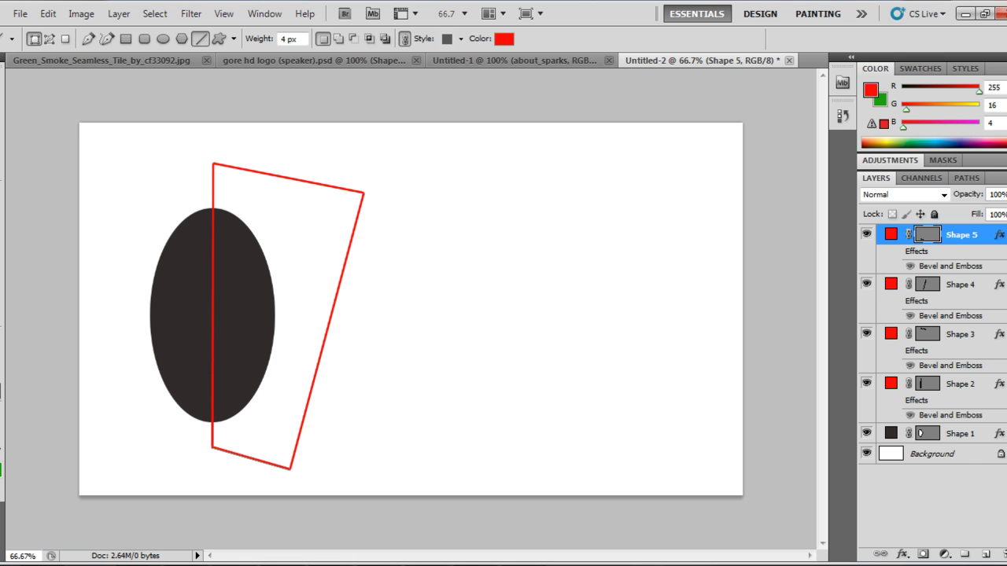
Step: Merge the ellipse layer and the four red line layers into a single layer
{"action": "left_click", "coordinate": [966, 439], "text": "shift"}
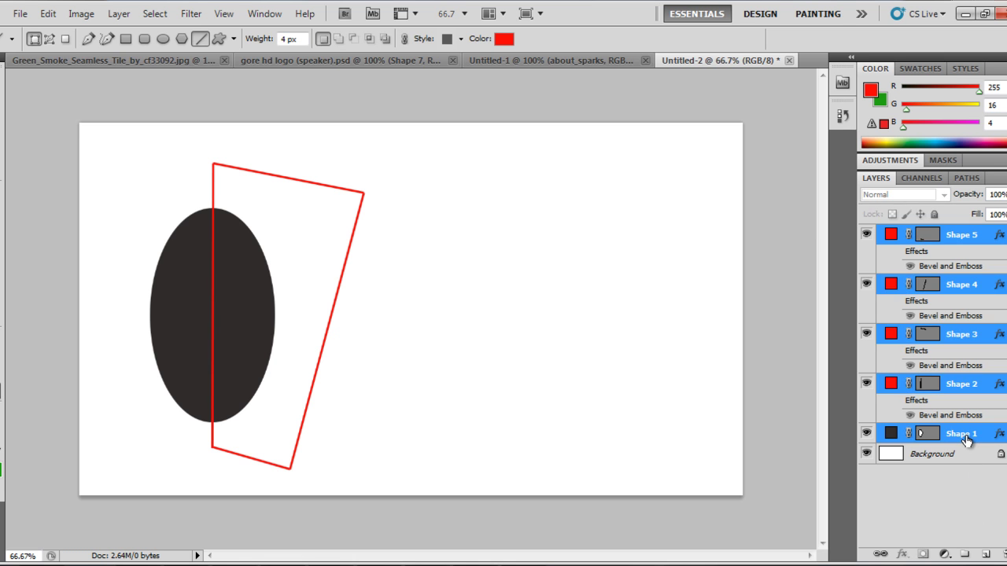
{"action": "right_click", "coordinate": [967, 439]}
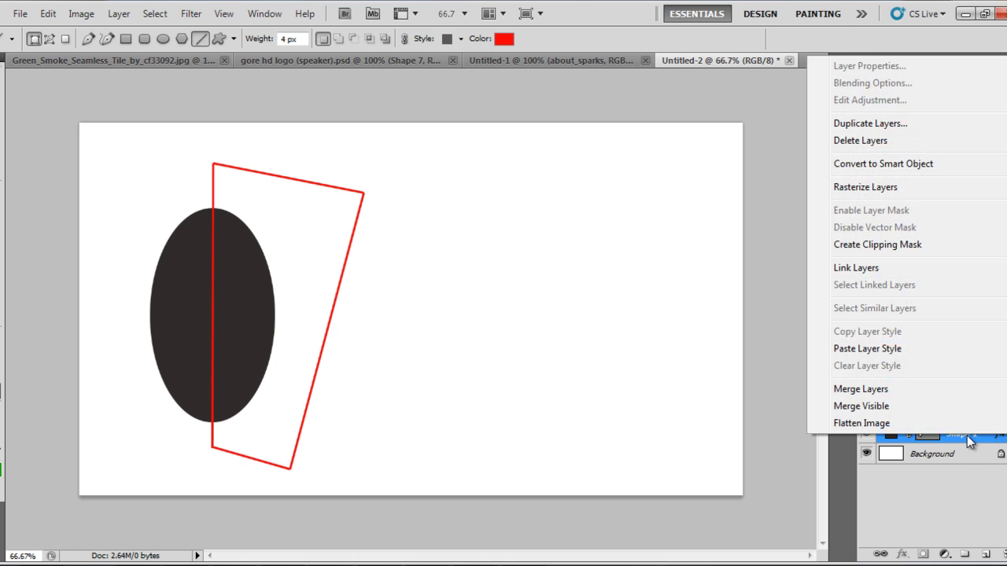
{"action": "left_click", "coordinate": [911, 391]}
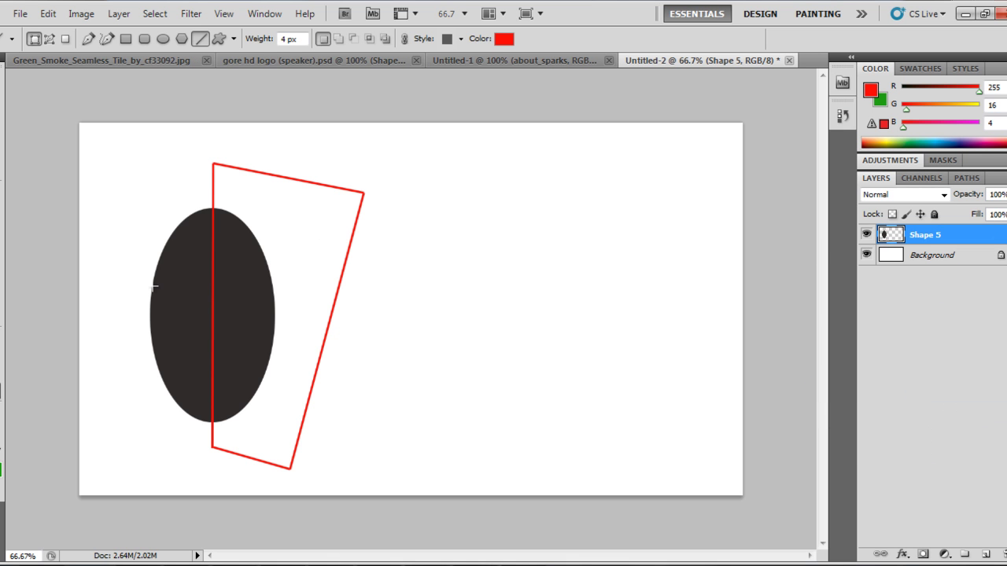
Step: Fill the area inside the red outline, including the ellipse's right half, with red using the Paint Bucket
{"action": "left_click", "coordinate": [5, 287]}
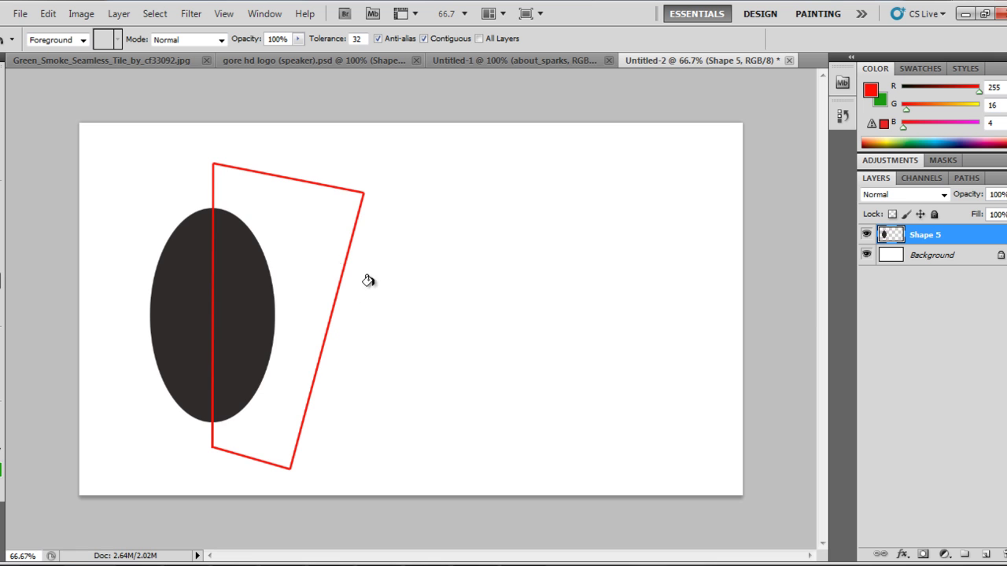
{"action": "left_click", "coordinate": [319, 263]}
{"action": "left_click", "coordinate": [238, 288]}
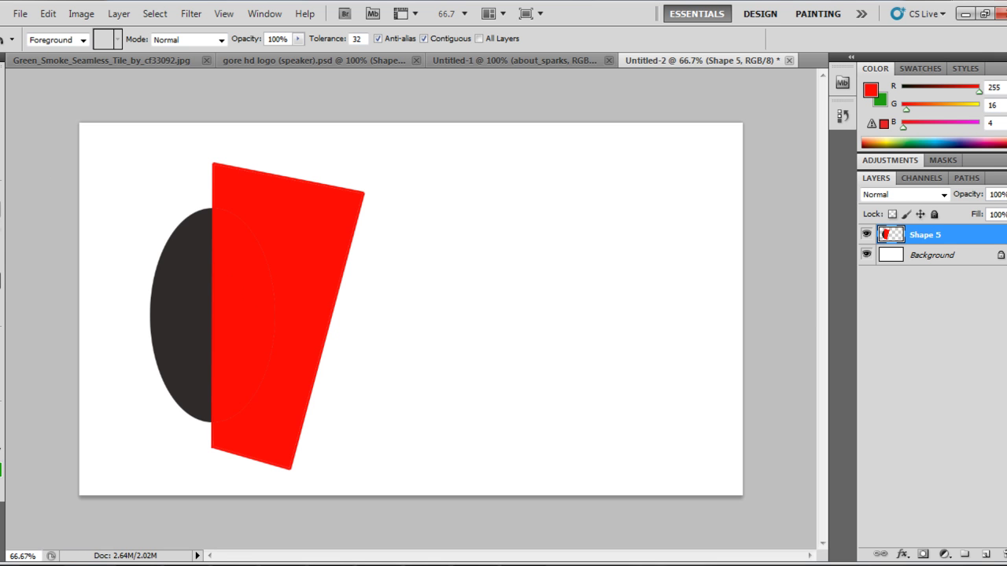
Step: Remove the red area with the Magic Eraser and move the remaining half-ellipse slightly up and to the right
{"action": "right_click", "coordinate": [3, 246]}
{"action": "right_click", "coordinate": [3, 264]}
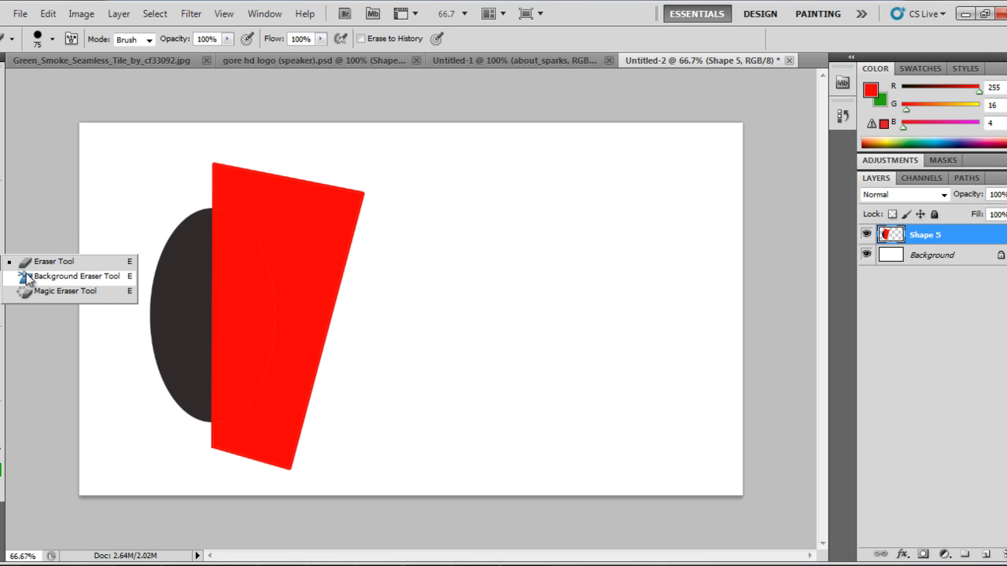
{"action": "left_click", "coordinate": [50, 293]}
{"action": "left_click", "coordinate": [330, 260]}
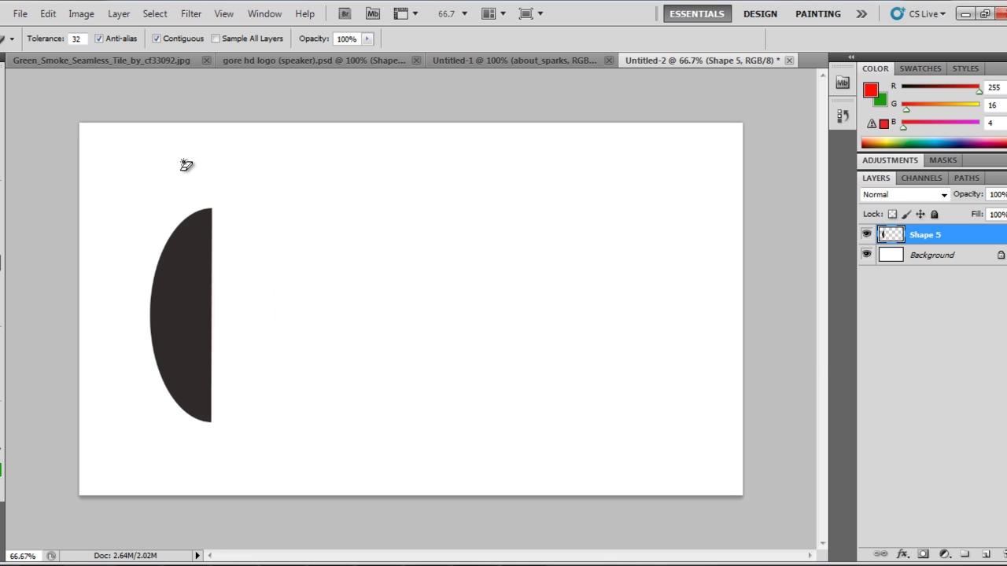
{"action": "key", "text": "v"}
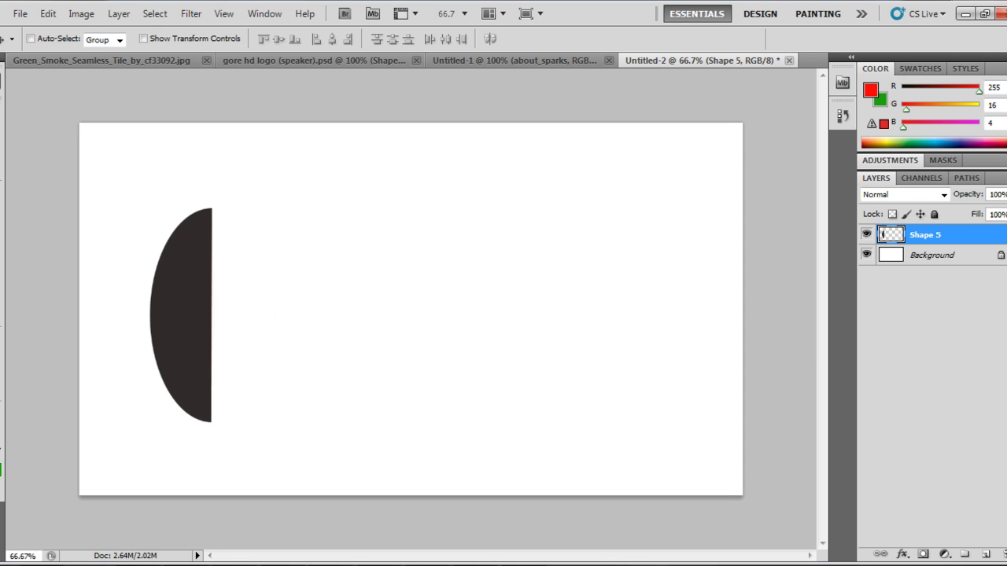
{"action": "mouse_move", "coordinate": [178, 294]}
{"action": "left_mouse_down"}
{"action": "mouse_move", "coordinate": [250, 270]}
{"action": "mouse_move", "coordinate": [245, 257]}
{"action": "mouse_move", "coordinate": [215, 279]}
{"action": "mouse_move", "coordinate": [205, 267]}
{"action": "left_mouse_up"}
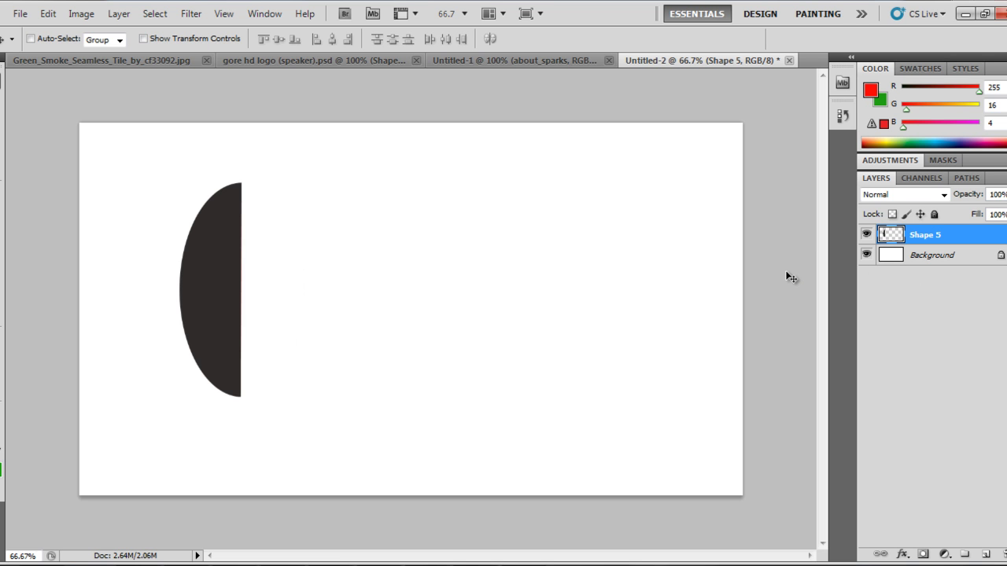
Step: Open the half-ellipse layer's Layer Style settings and enable the Texture option of Bevel and Emboss
{"action": "double_click", "coordinate": [934, 242]}
{"action": "left_click", "coordinate": [969, 240]}
{"action": "double_click", "coordinate": [969, 241]}
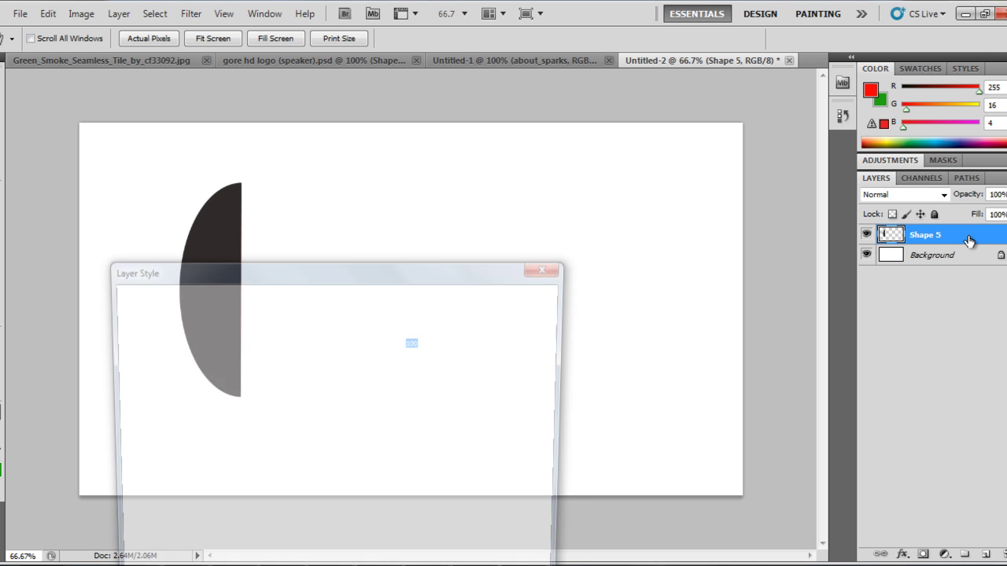
{"action": "left_click_drag", "start_coordinate": [347, 265], "coordinate": [618, 120]}
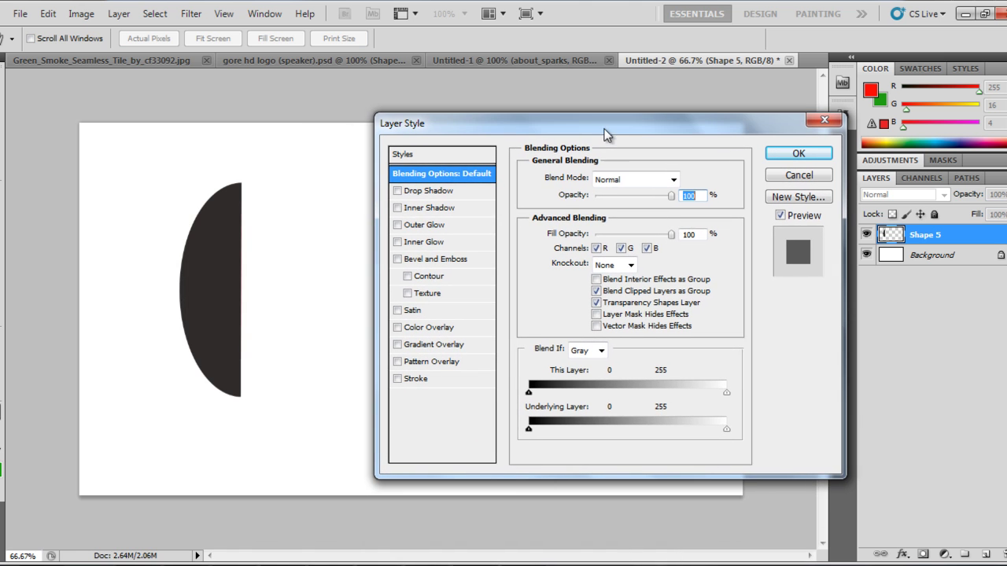
{"action": "left_click", "coordinate": [408, 293]}
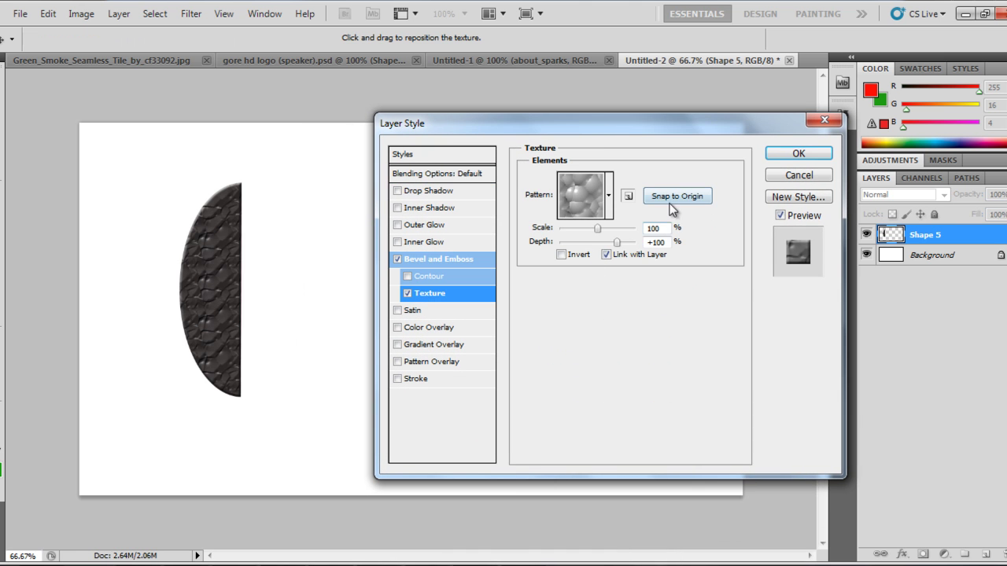
{"action": "left_click", "coordinate": [609, 197]}
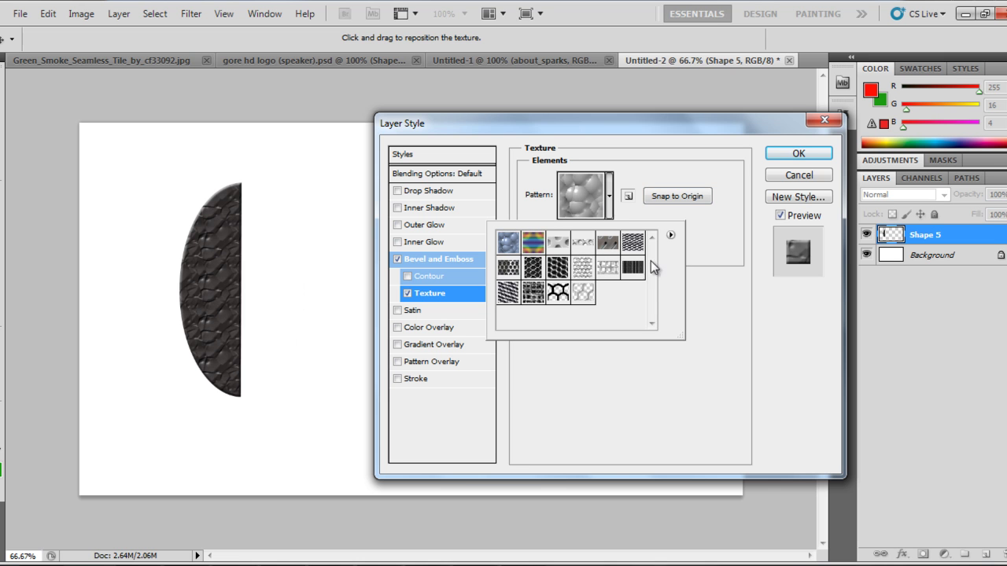
{"action": "left_click", "coordinate": [670, 235]}
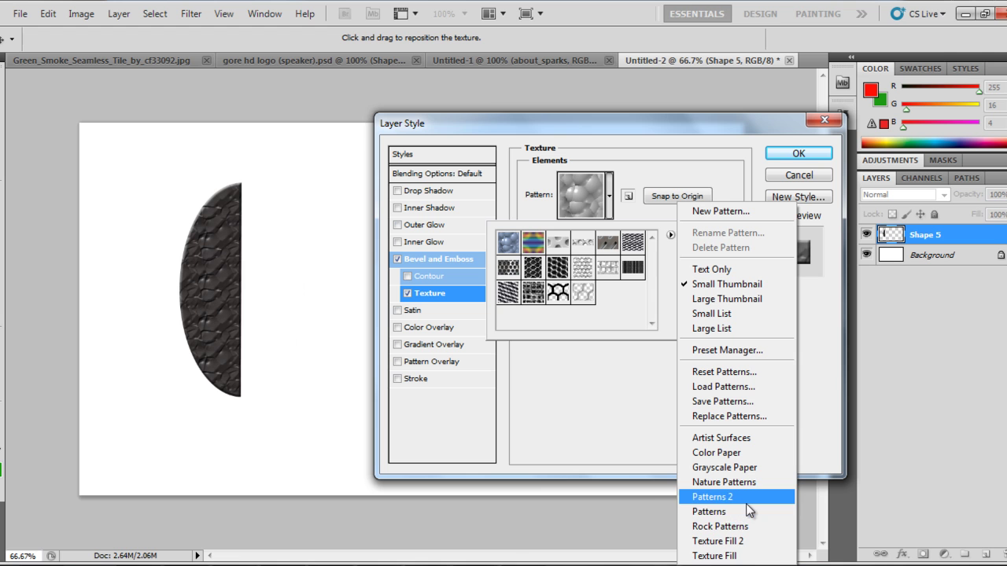
{"action": "left_click", "coordinate": [605, 396]}
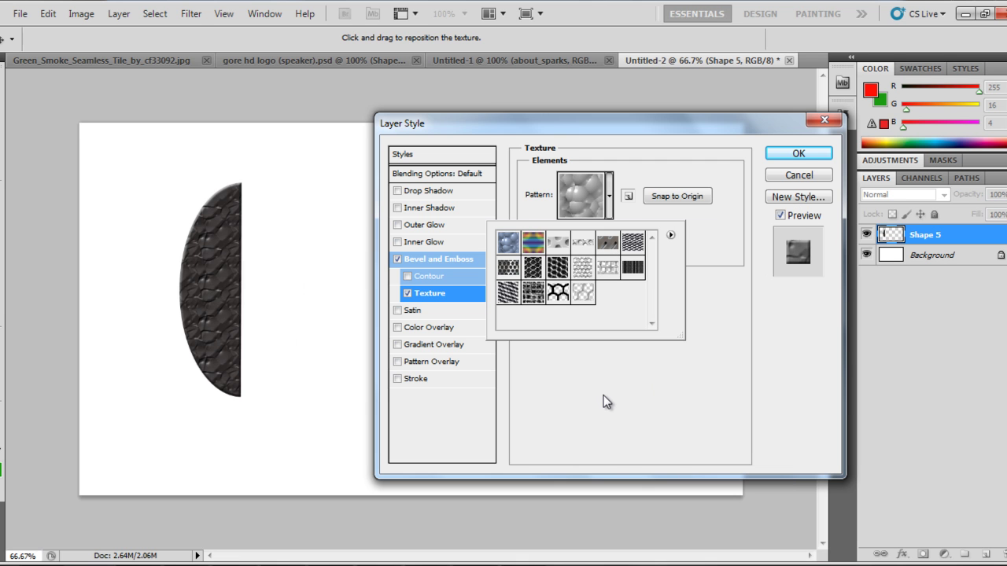
{"action": "left_click", "coordinate": [656, 364]}
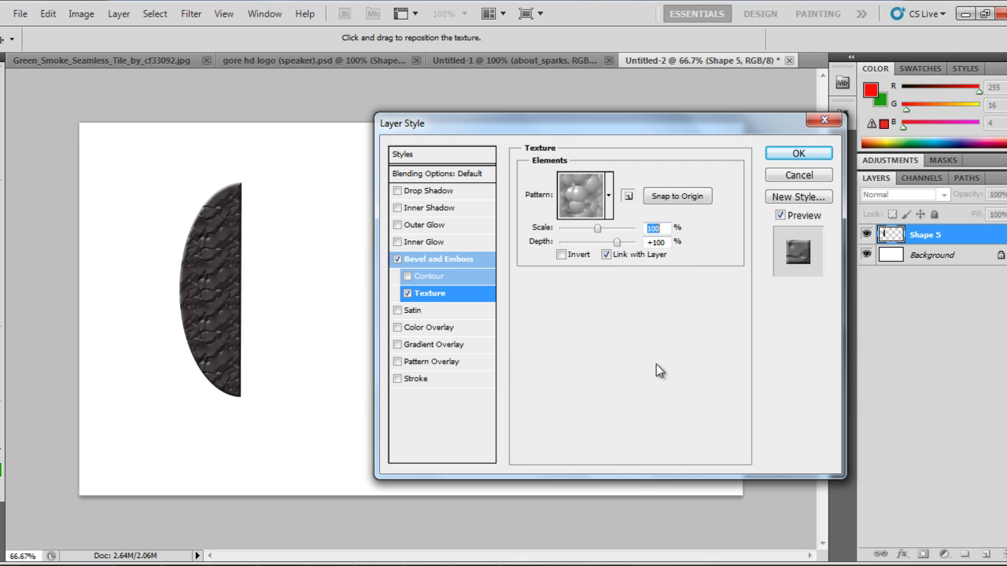
Step: Apply the black-and-white hexagon pattern as the half-ellipse's texture, with its scale set to 35%
{"action": "left_click", "coordinate": [609, 195]}
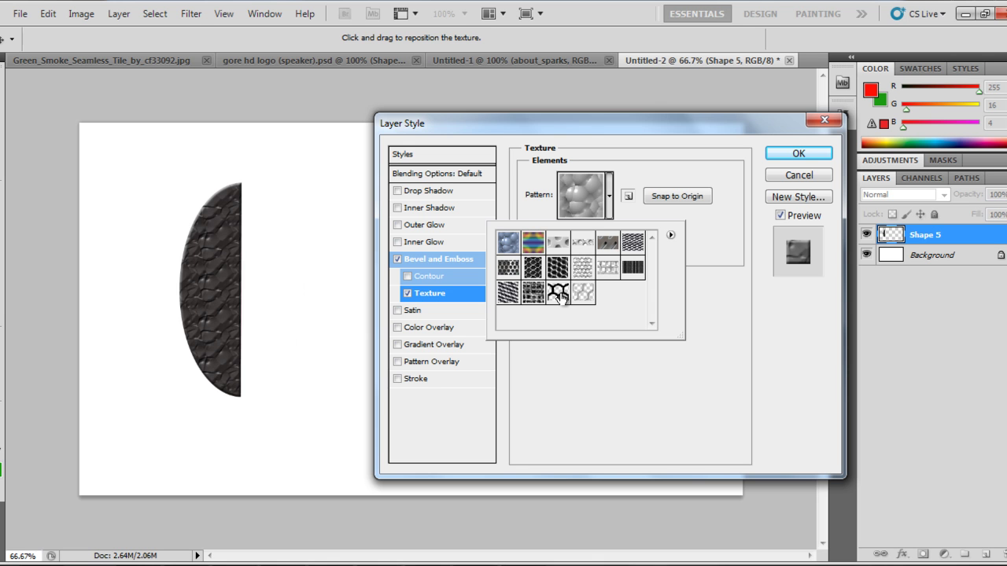
{"action": "left_click", "coordinate": [558, 294]}
{"action": "left_click", "coordinate": [595, 383]}
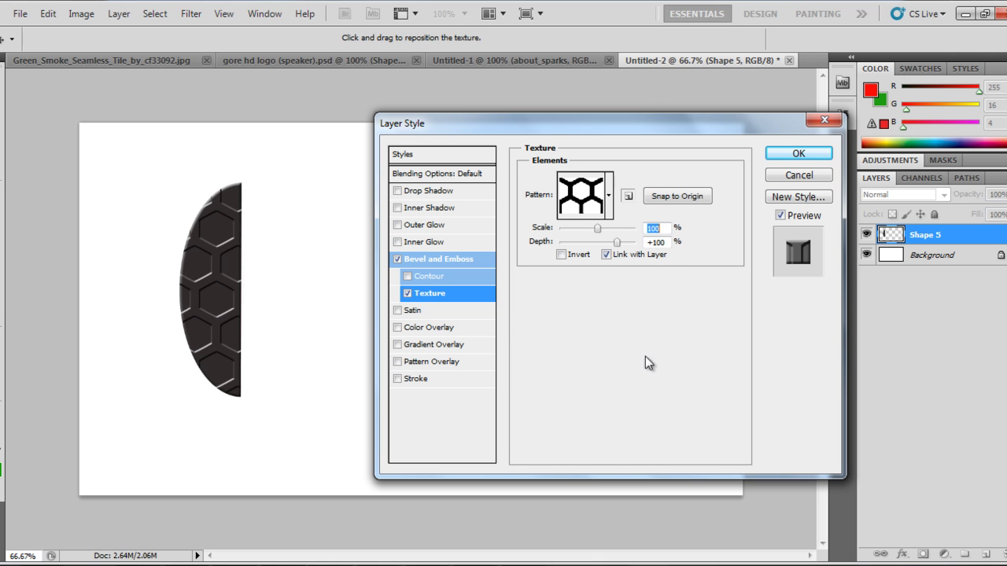
{"action": "left_click_drag", "start_coordinate": [602, 232], "coordinate": [573, 232]}
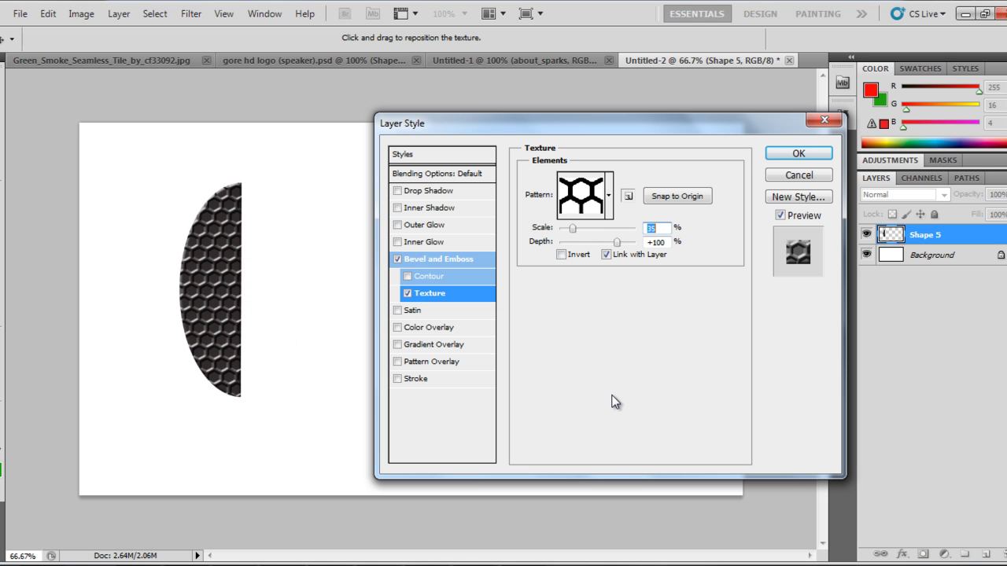
{"action": "left_click", "coordinate": [791, 153]}
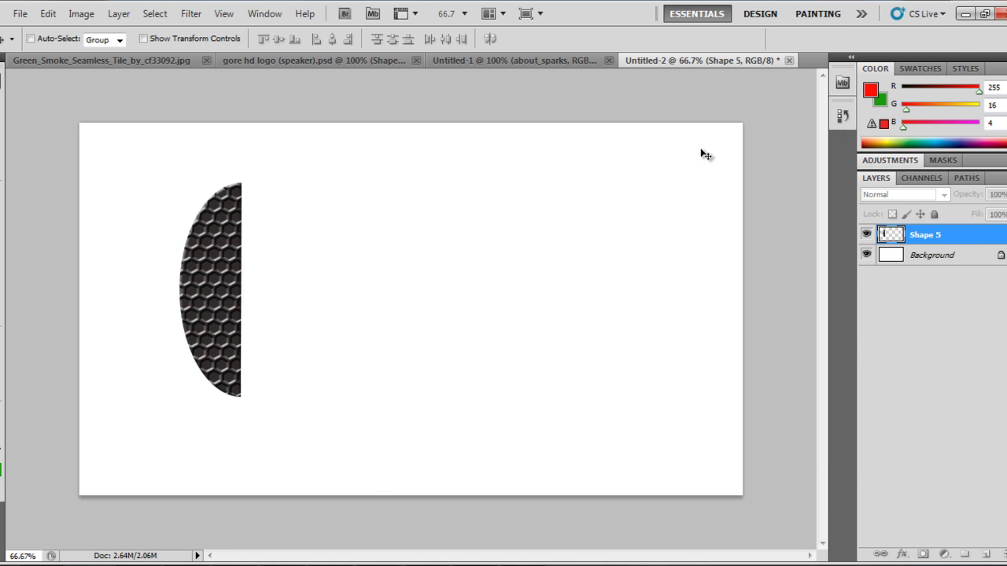
Step: Move the honeycomb half-ellipse slightly right and down, and add a new layer directly beneath its layer
{"action": "left_click_drag", "start_coordinate": [200, 264], "coordinate": [237, 277]}
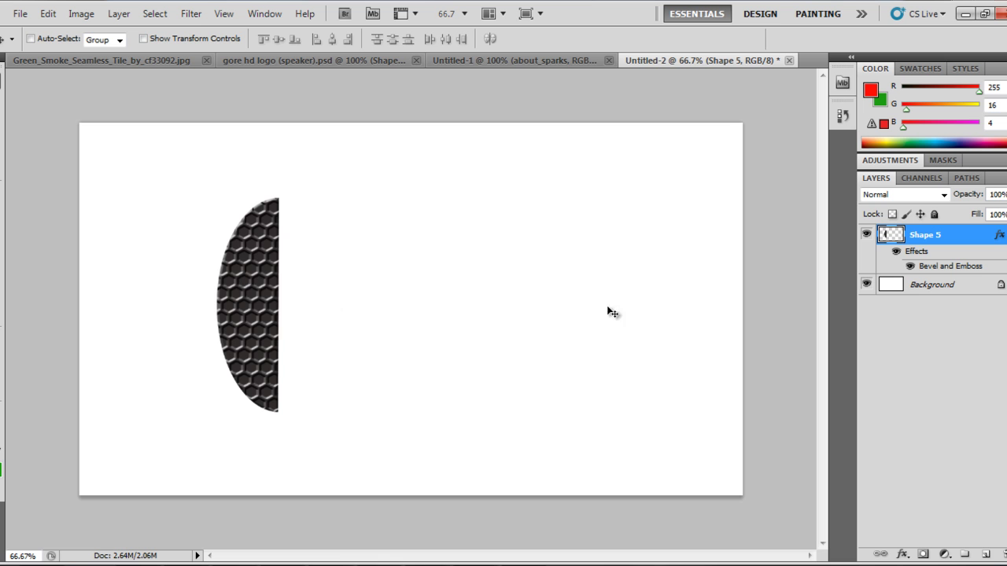
{"action": "left_click", "coordinate": [965, 554]}
{"action": "left_click_drag", "start_coordinate": [971, 236], "coordinate": [971, 296]}
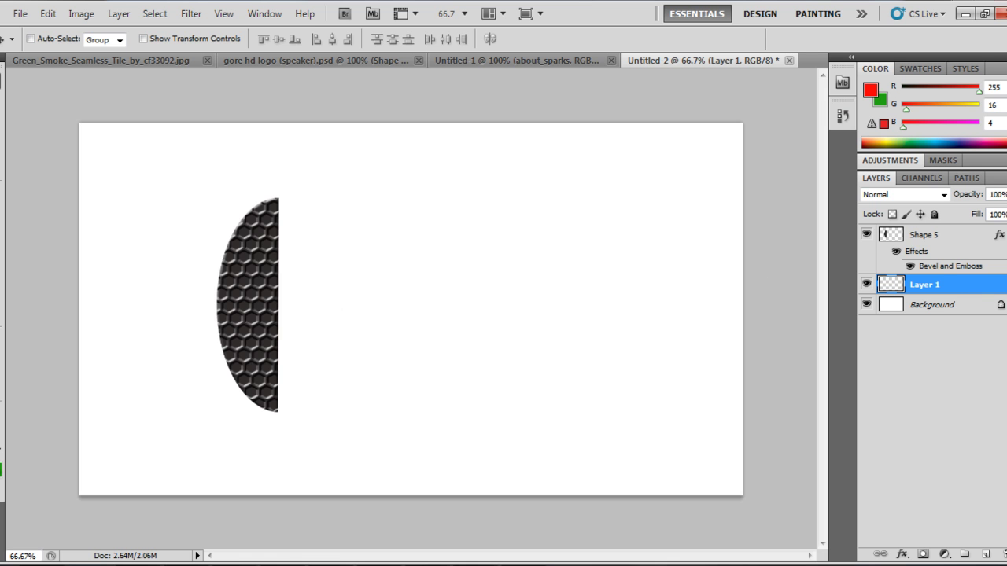
Step: Set the foreground color to the dark grey 2f2b2b sampled from the honeycomb half-ellipse
{"action": "left_click", "coordinate": [1, 461]}
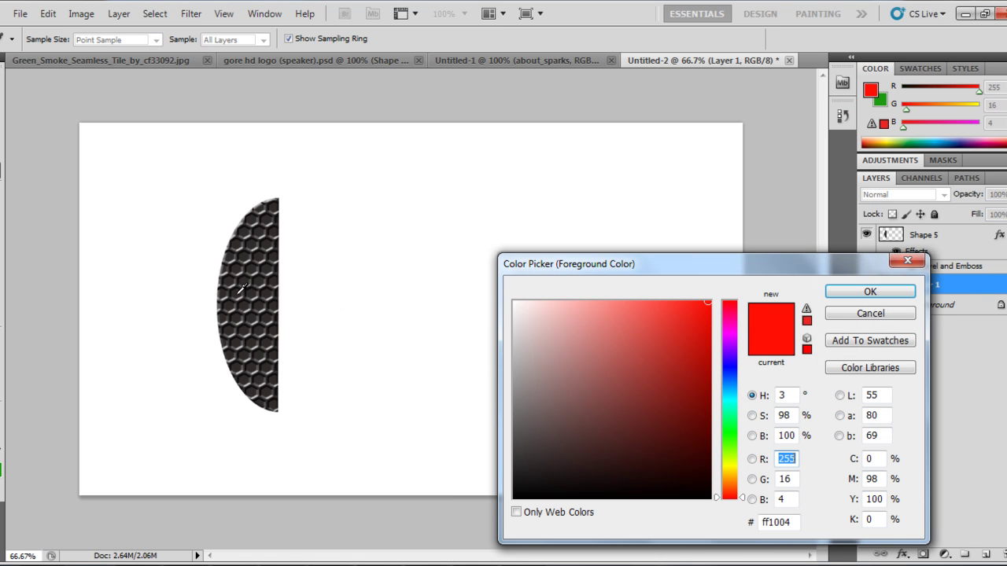
{"action": "left_click", "coordinate": [233, 294]}
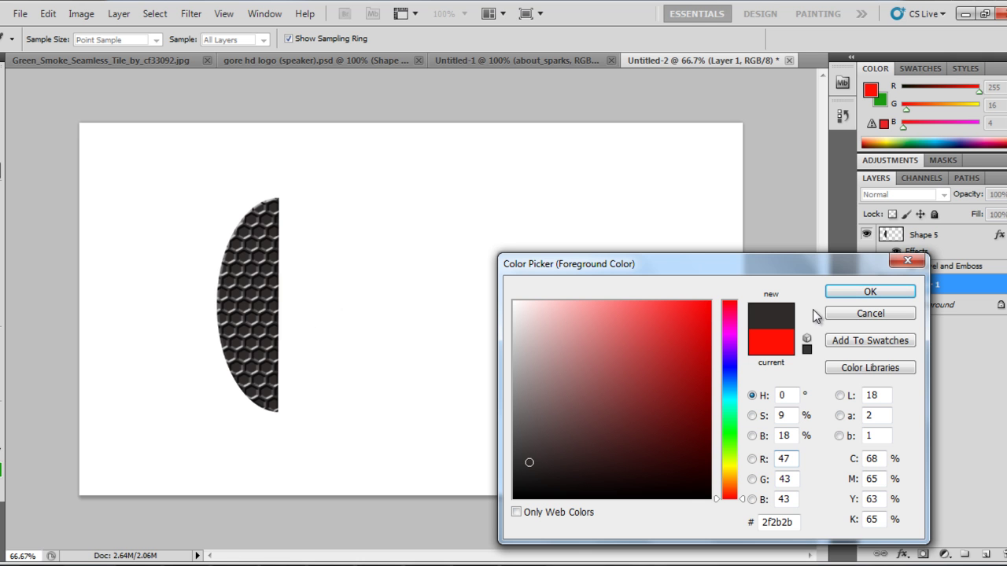
{"action": "left_click", "coordinate": [843, 291]}
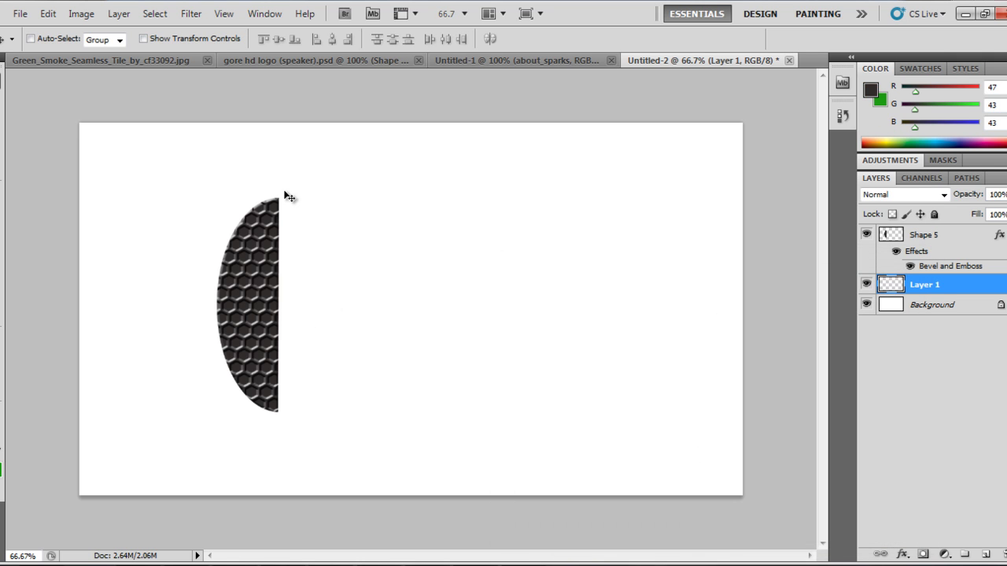
Step: Try to draw a large dark ellipse and move it behind the honeycomb half-ellipse, and undo both actions
{"action": "left_click", "coordinate": [1, 389]}
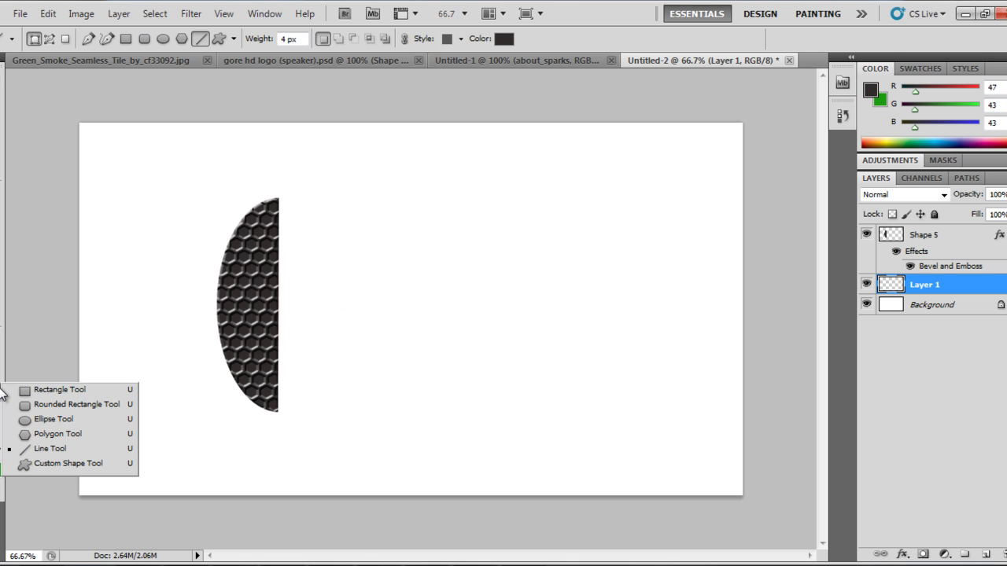
{"action": "left_click", "coordinate": [47, 422]}
{"action": "left_click", "coordinate": [163, 39]}
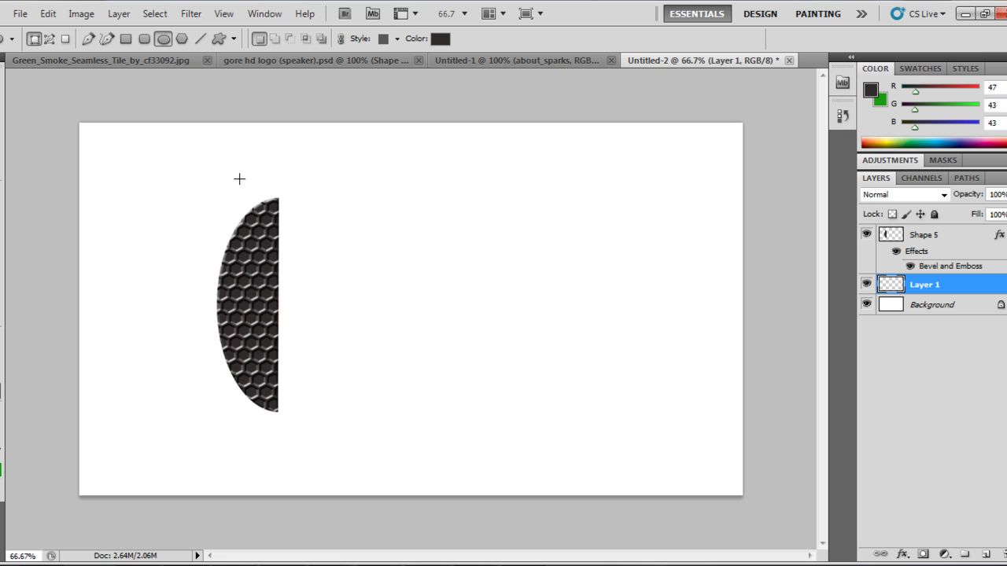
{"action": "left_click_drag", "start_coordinate": [239, 178], "coordinate": [425, 438]}
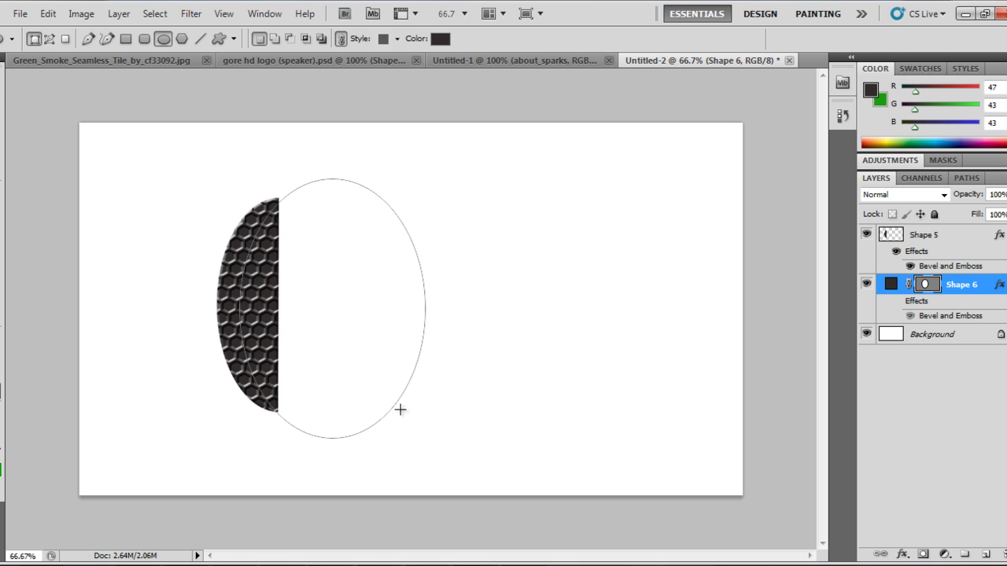
{"action": "left_click", "coordinate": [5, 79]}
{"action": "left_click_drag", "start_coordinate": [400, 315], "coordinate": [360, 318]}
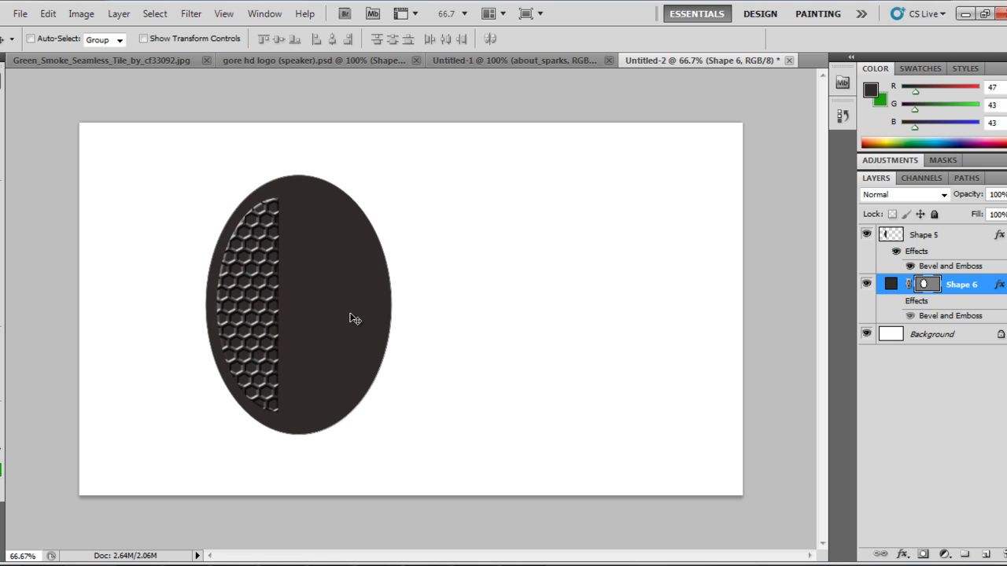
{"action": "key", "text": "ctrl+z"}
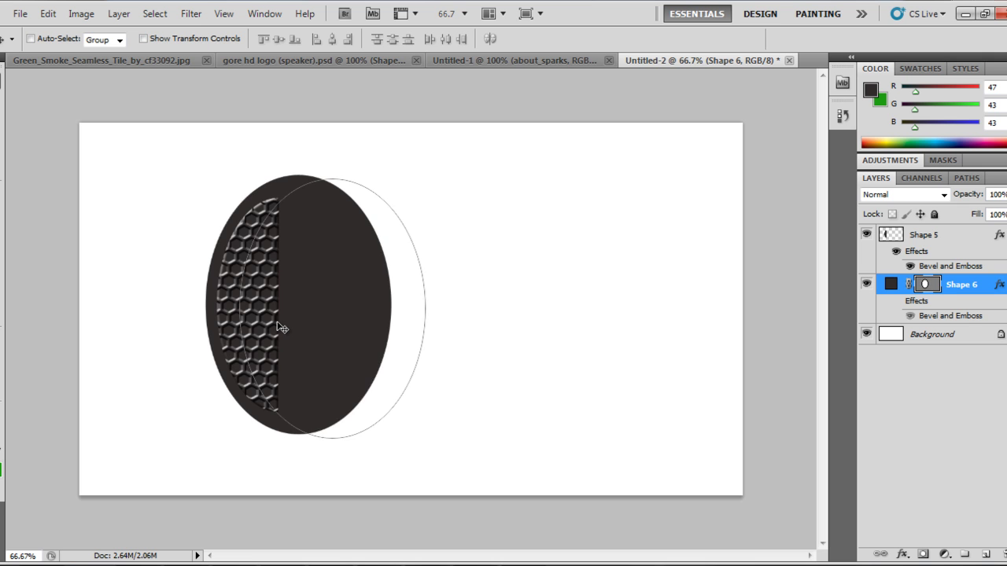
{"action": "key", "text": "ctrl+alt+z"}
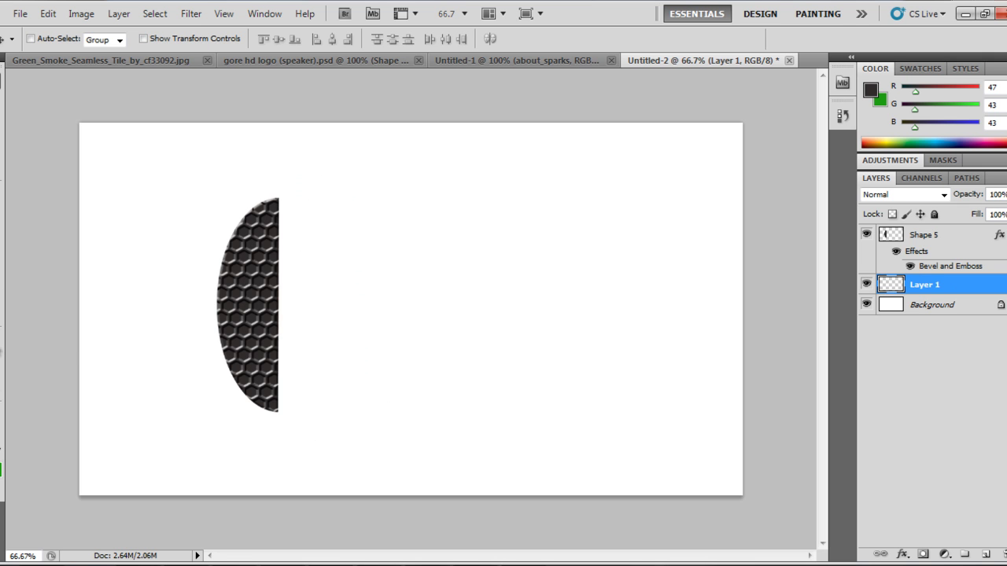
Step: Draw a dark ellipse slightly taller than the honeycomb half-ellipse and center it behind the piece's straight edge
{"action": "key", "text": "u"}
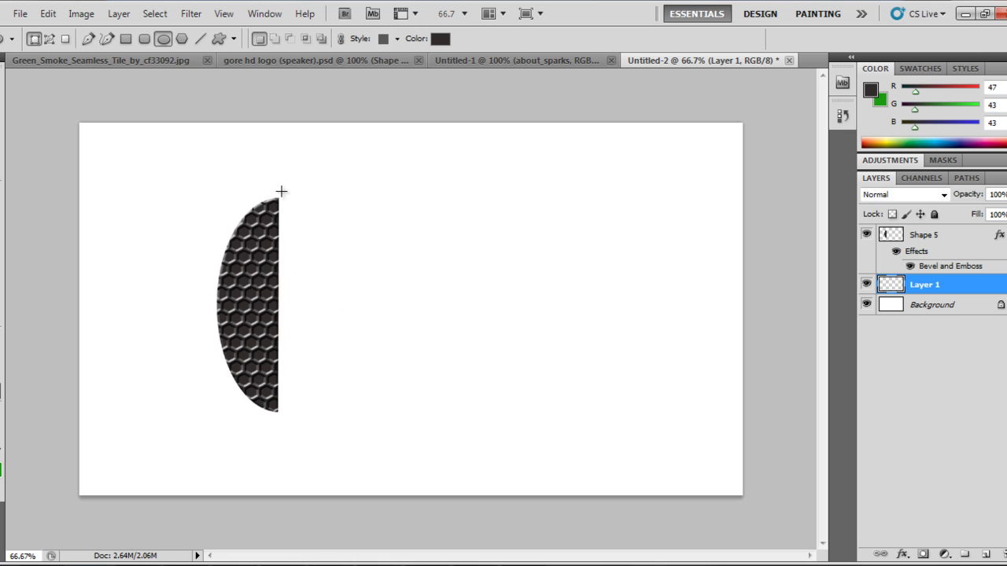
{"action": "left_click_drag", "start_coordinate": [292, 194], "coordinate": [448, 419]}
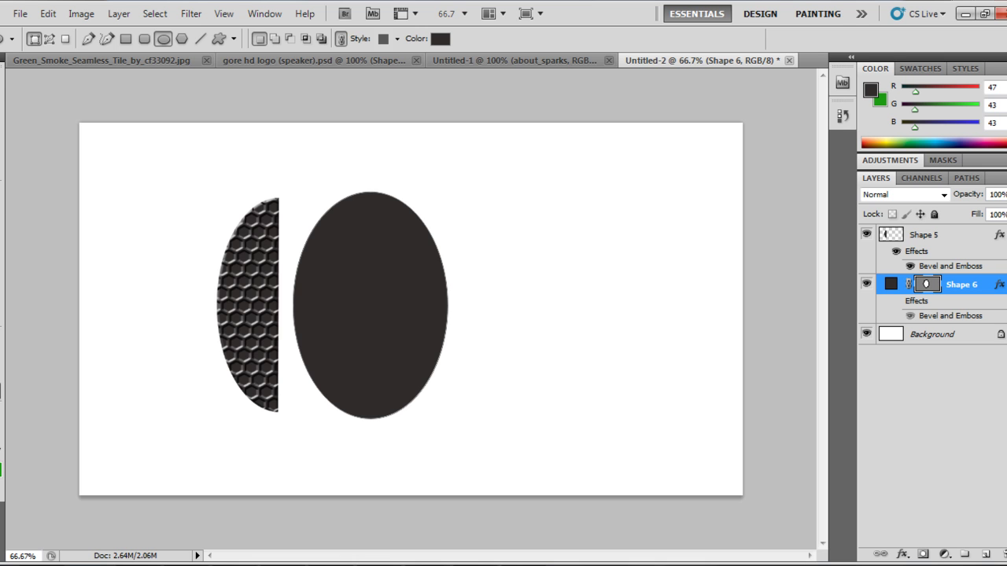
{"action": "key", "text": "v"}
{"action": "left_click_drag", "start_coordinate": [344, 292], "coordinate": [266, 295]}
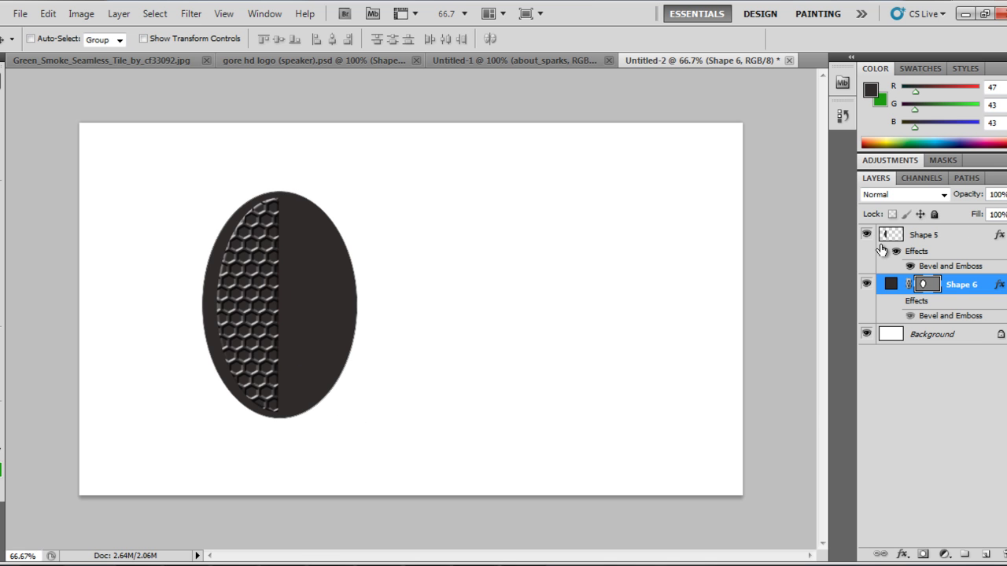
Step: Add a new layer above the dark ellipse and set the foreground color to dark red (RGB 192, 0, 0)
{"action": "left_click", "coordinate": [985, 554]}
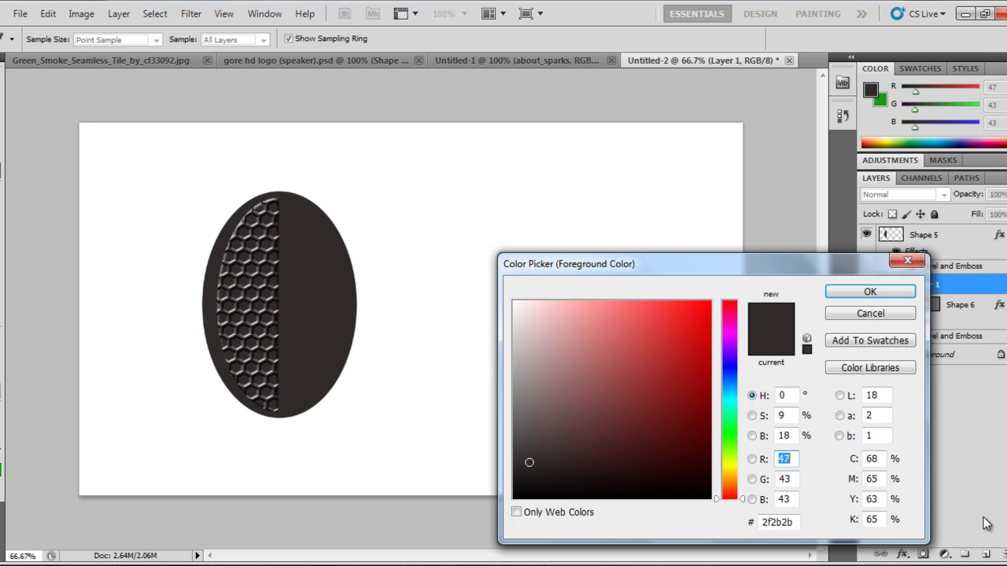
{"action": "key", "text": "Return"}
{"action": "left_click", "coordinate": [1, 458]}
{"action": "left_click", "coordinate": [709, 349]}
{"action": "left_click", "coordinate": [870, 292]}
Step: Outline the dark ellipse's right half with four connected 4 px red lines, starting along the honeycomb's straight edge
{"action": "left_click_drag", "start_coordinate": [2, 391], "coordinate": [63, 454]}
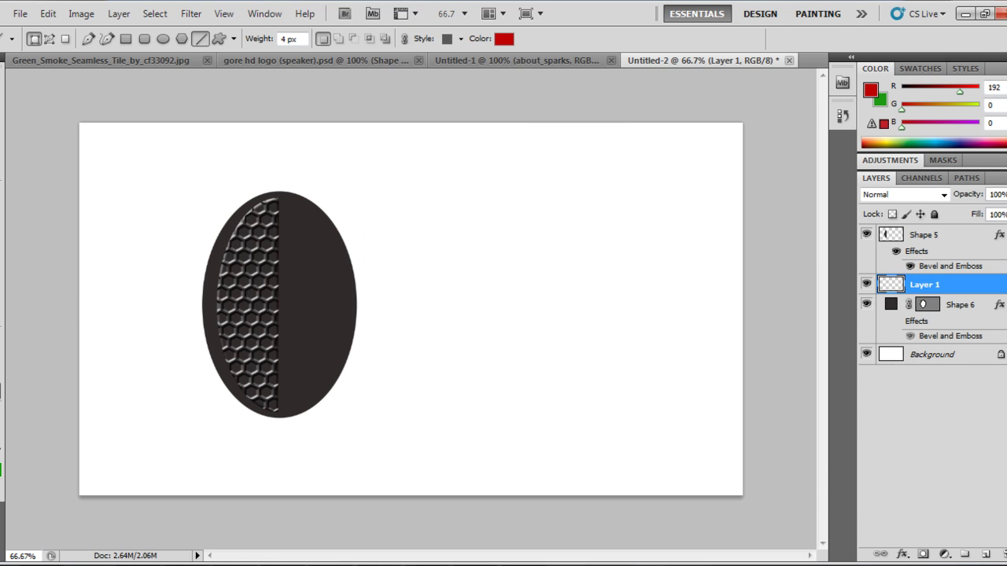
{"action": "mouse_move", "coordinate": [279, 446]}
{"action": "left_mouse_down"}
{"action": "mouse_move", "coordinate": [279, 170]}
{"action": "mouse_move", "coordinate": [390, 182]}
{"action": "left_mouse_up"}
{"action": "left_click_drag", "start_coordinate": [390, 183], "coordinate": [359, 437]}
{"action": "mouse_move", "coordinate": [359, 437]}
{"action": "left_mouse_down"}
{"action": "mouse_move", "coordinate": [279, 457]}
{"action": "mouse_move", "coordinate": [279, 445]}
{"action": "left_mouse_up"}
Step: Merge the four red line layers with the dark ellipse layer beneath them
{"action": "left_click", "coordinate": [956, 483], "text": "shift"}
{"action": "right_click", "coordinate": [944, 483]}
{"action": "left_click", "coordinate": [859, 436]}
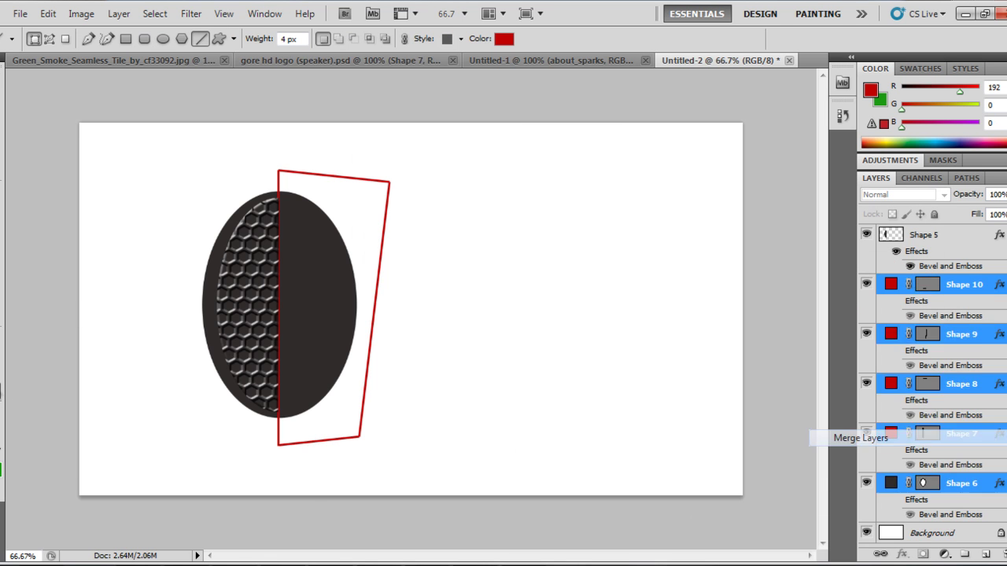
Step: Fill the outlined area and the ellipse's right half with red, and erase the red to leave a dark half-ellipse border
{"action": "key", "text": "g"}
{"action": "left_click", "coordinate": [323, 331]}
{"action": "left_click", "coordinate": [338, 409]}
{"action": "key", "text": "e"}
{"action": "key", "text": "ctrl+z"}
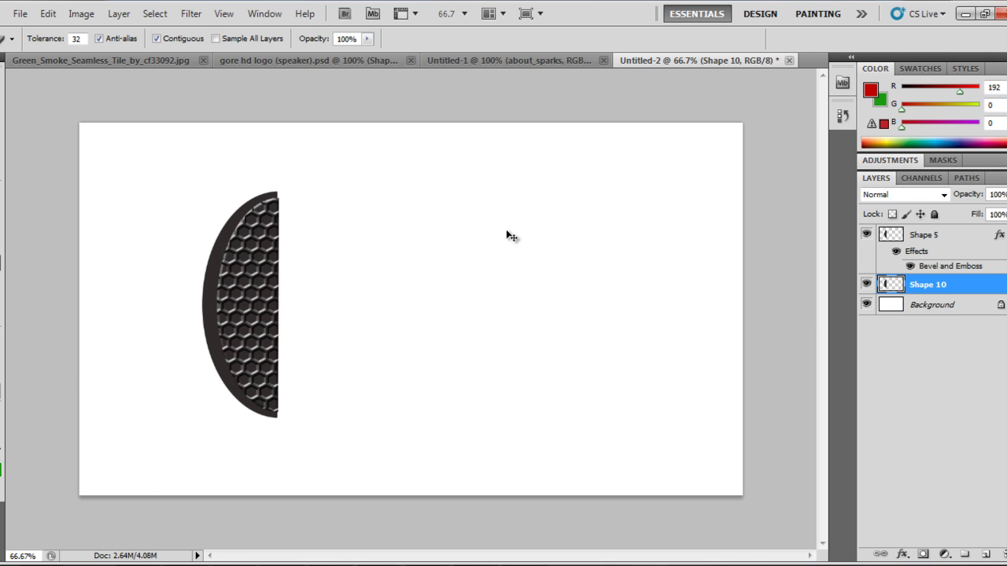
Step: Try to draw a red rectangle extending right from the border's straight edge at its full height, and undo it
{"action": "right_click", "coordinate": [3, 391]}
{"action": "left_click", "coordinate": [47, 390]}
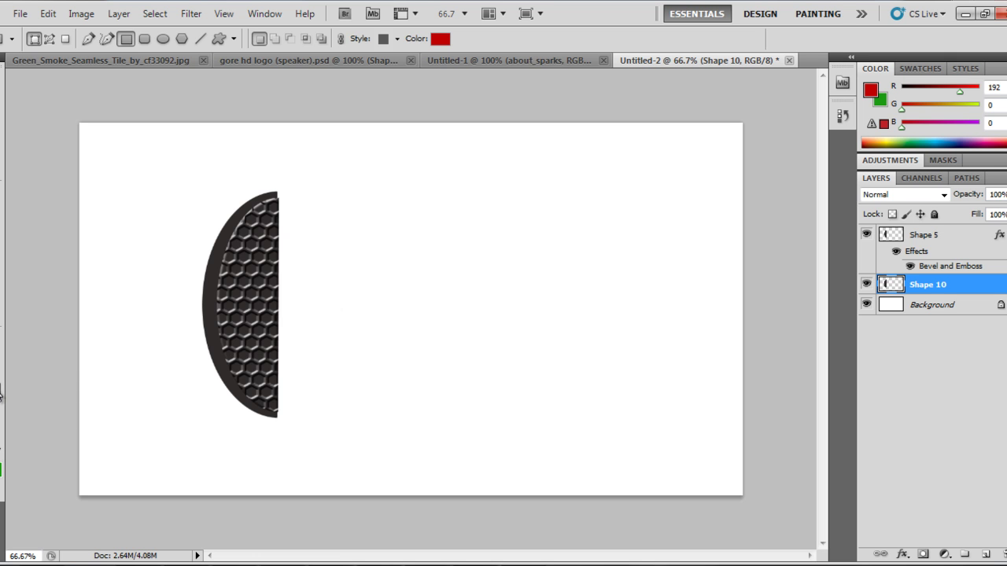
{"action": "mouse_move", "coordinate": [277, 417]}
{"action": "left_mouse_down"}
{"action": "mouse_move", "coordinate": [340, 380]}
{"action": "mouse_move", "coordinate": [395, 184]}
{"action": "mouse_move", "coordinate": [397, 193]}
{"action": "left_mouse_up"}
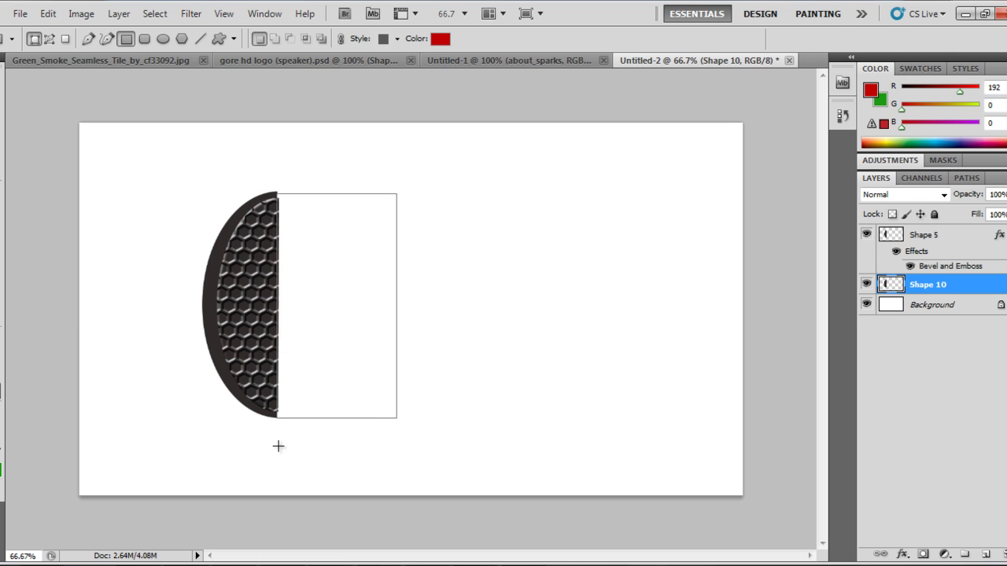
{"action": "left_click_drag", "start_coordinate": [278, 446], "coordinate": [278, 170]}
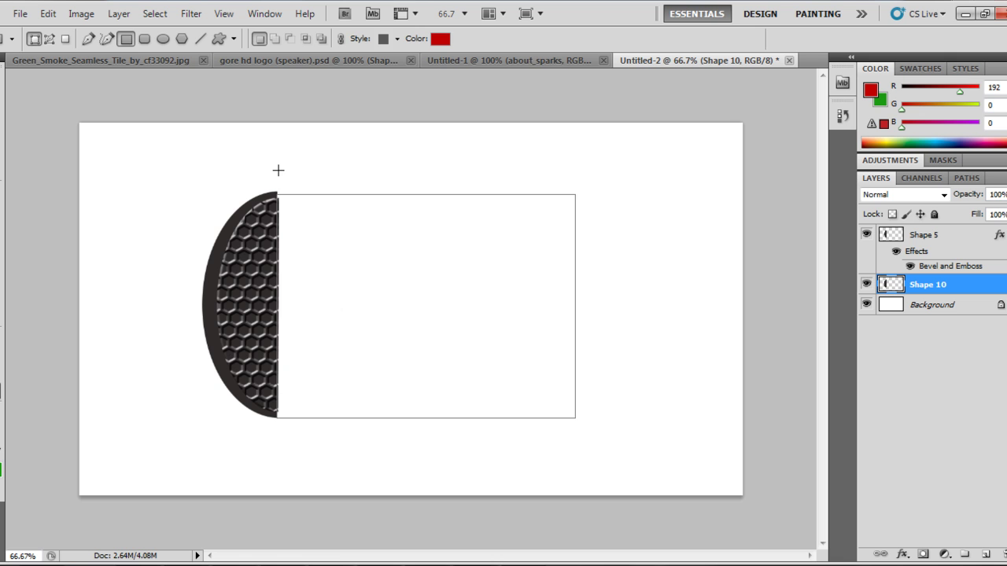
{"action": "left_click_drag", "start_coordinate": [576, 194], "coordinate": [574, 191]}
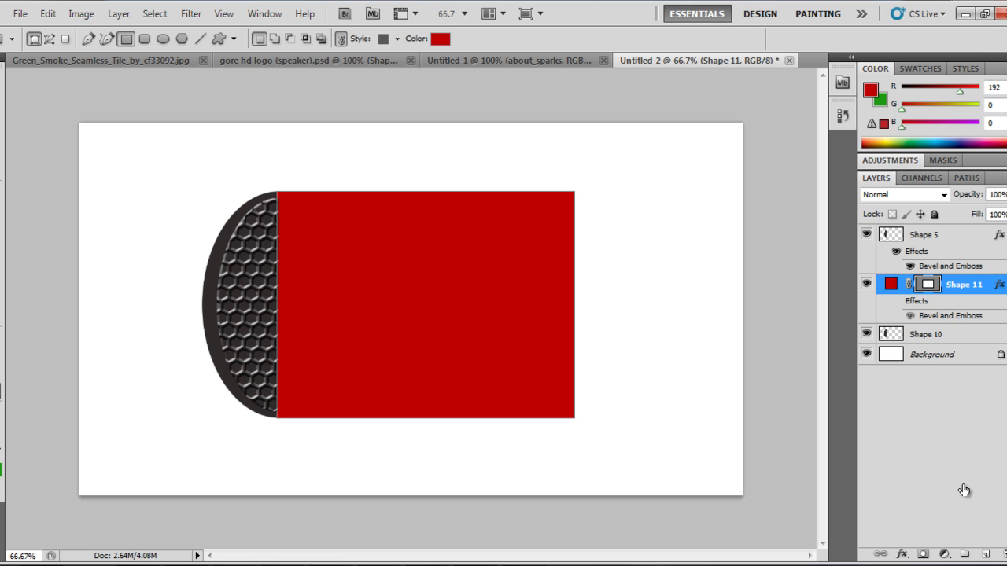
{"action": "key", "text": "ctrl+z"}
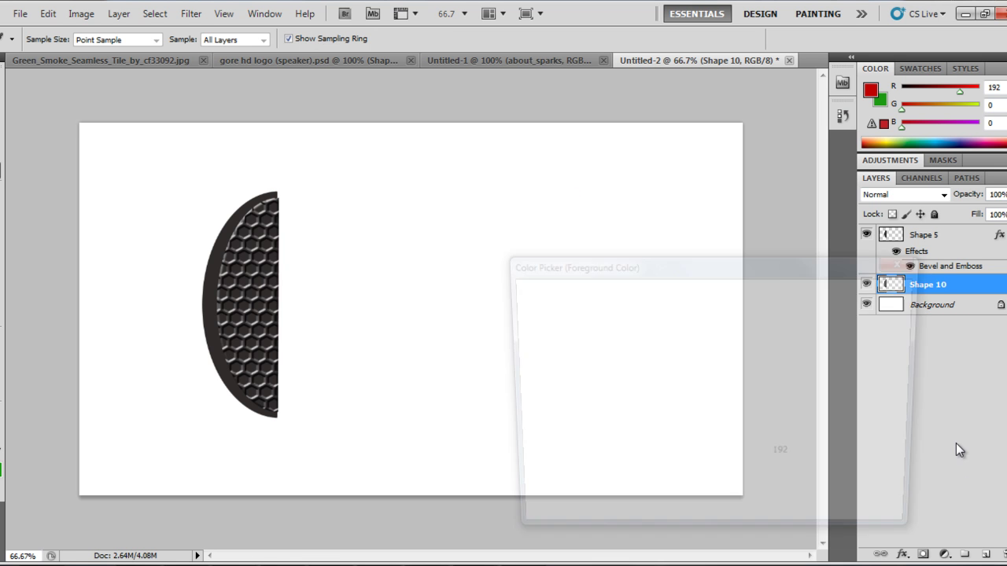
Step: Draw a full-height rectangle rightward from the border's straight edge in its sampled dark grey 2f2b2b, and select the honeycomb layer
{"action": "left_click", "coordinate": [211, 307]}
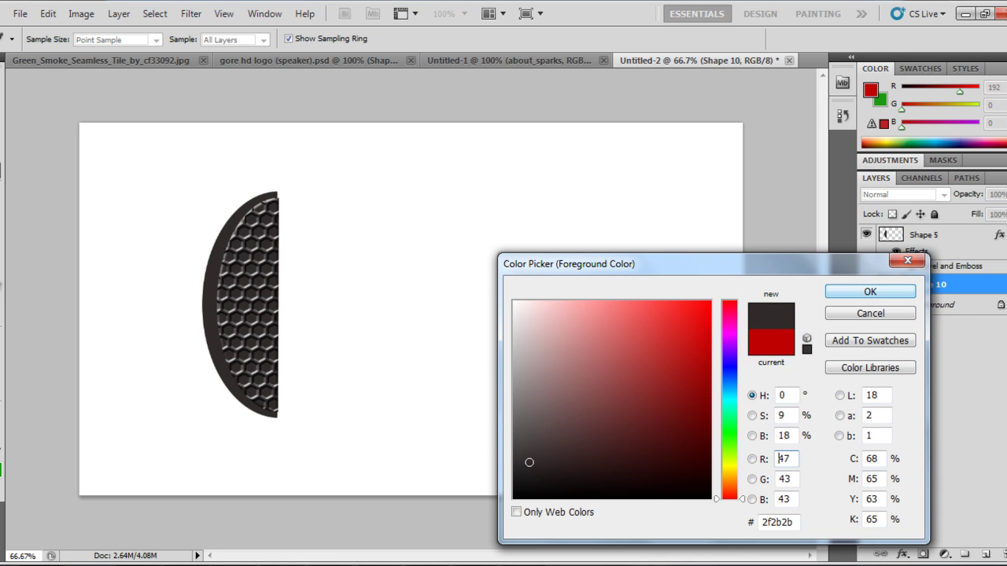
{"action": "key", "text": "Return"}
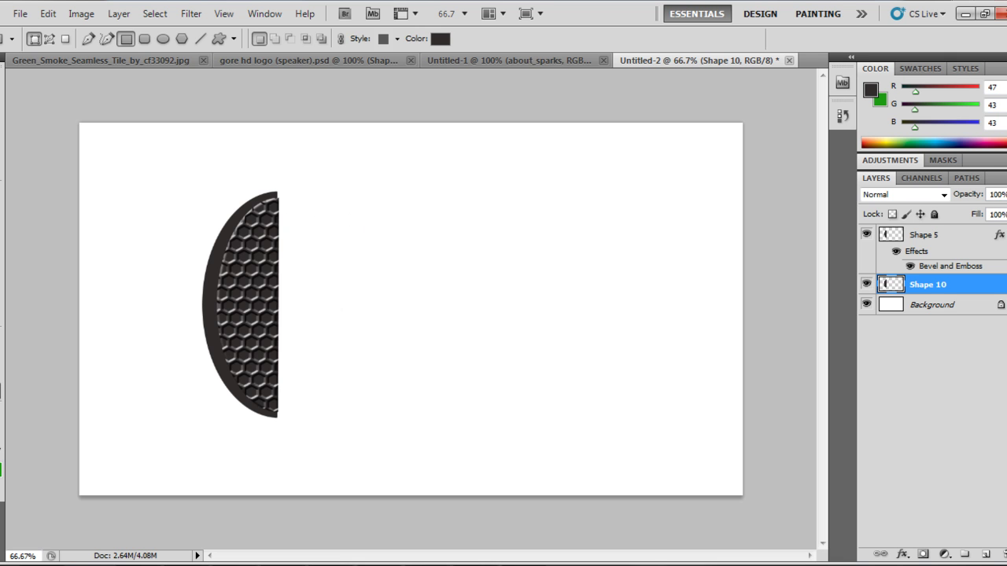
{"action": "left_click_drag", "start_coordinate": [277, 191], "coordinate": [638, 417]}
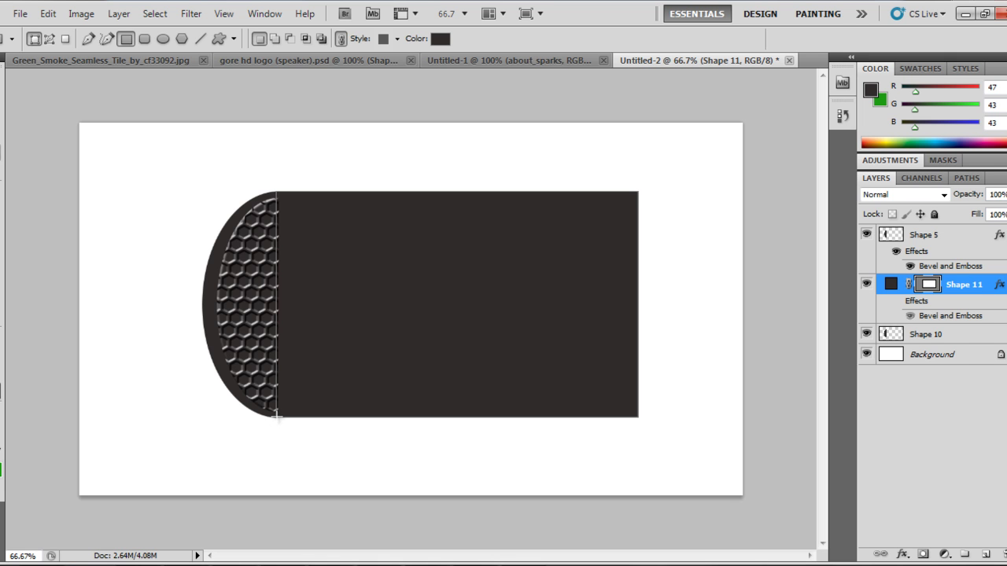
{"action": "key", "text": "alt+bracketright"}
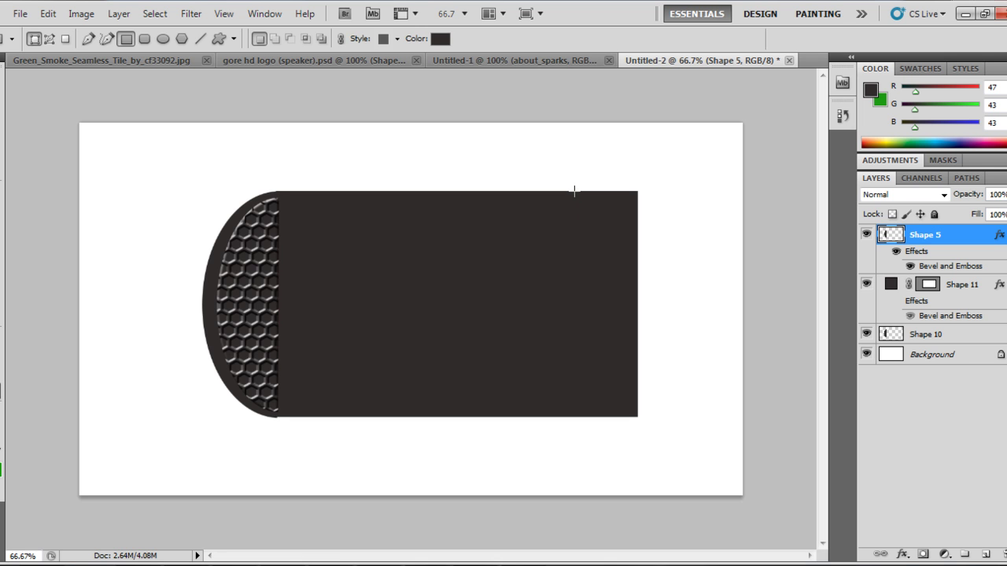
Step: Move the dark rectangle's layer above the honeycomb layer and make the rectangle visible
{"action": "key", "text": "alt+bracketleft"}
{"action": "key", "text": "ctrl+z"}
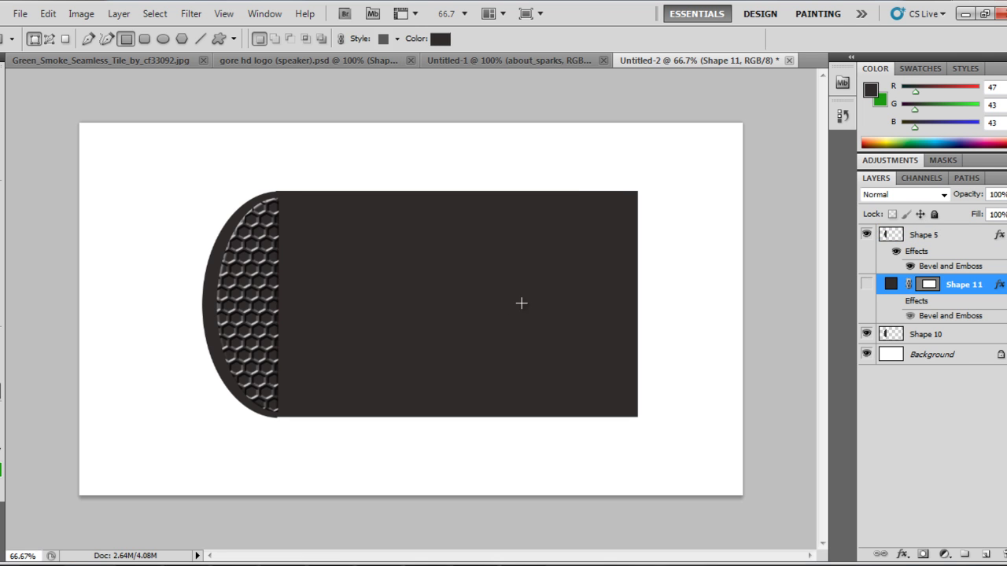
{"action": "key", "text": "ctrl+z"}
{"action": "key", "text": "ctrl+z"}
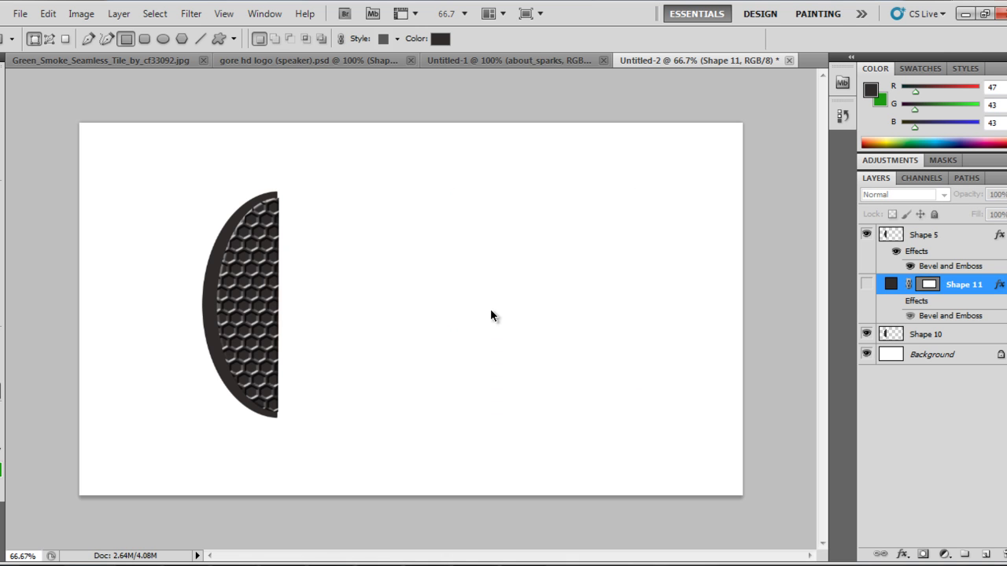
{"action": "key", "text": "ctrl+bracketright"}
{"action": "key", "text": "alt+bracketleft"}
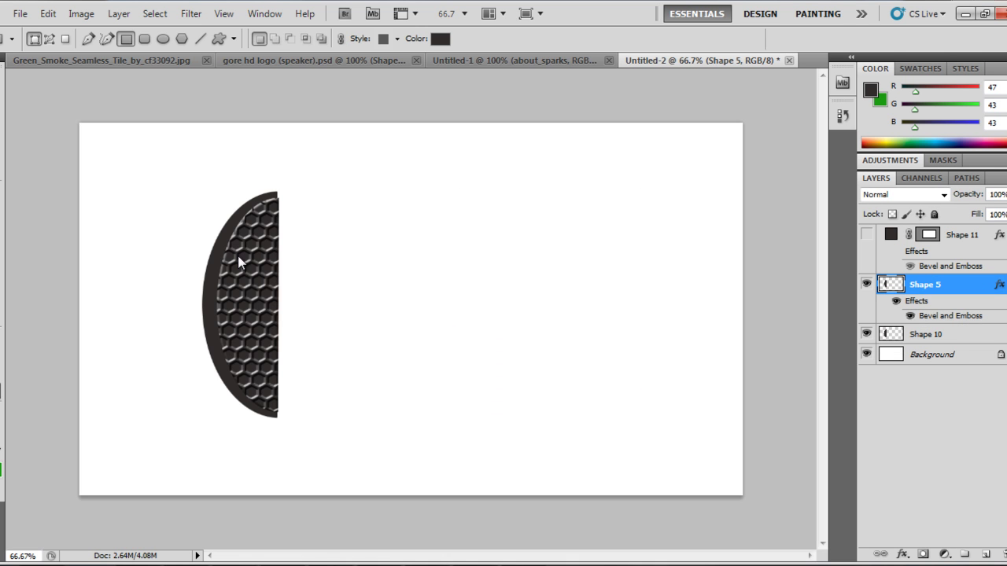
{"action": "left_click", "coordinate": [866, 234]}
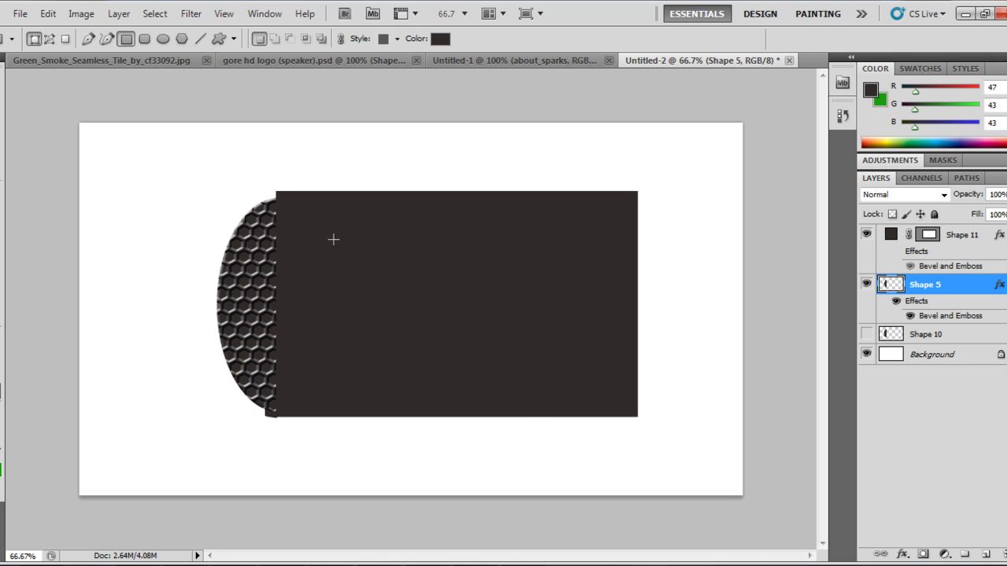
Step: Merge the honeycomb layer with the dark half-ellipse border layer, keeping the border visible
{"action": "key", "text": "ctrl+alt+z"}
{"action": "left_click", "coordinate": [926, 334], "text": "shift"}
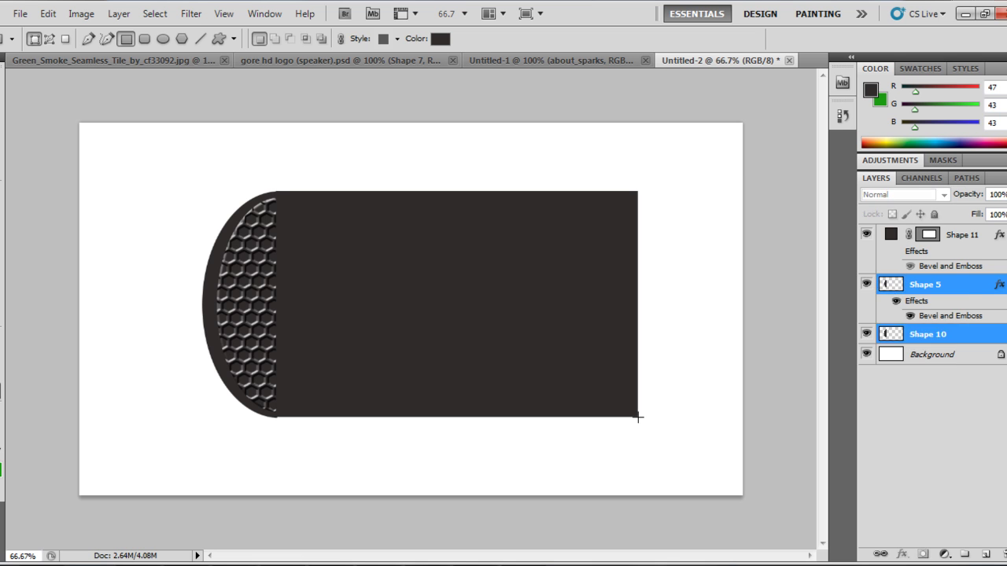
{"action": "right_click", "coordinate": [969, 334]}
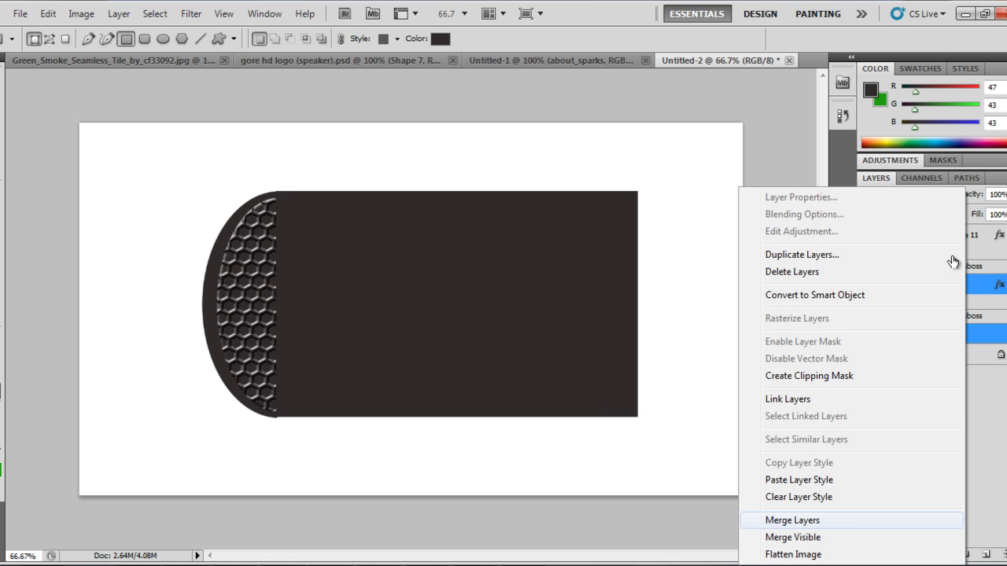
{"action": "left_click", "coordinate": [792, 520]}
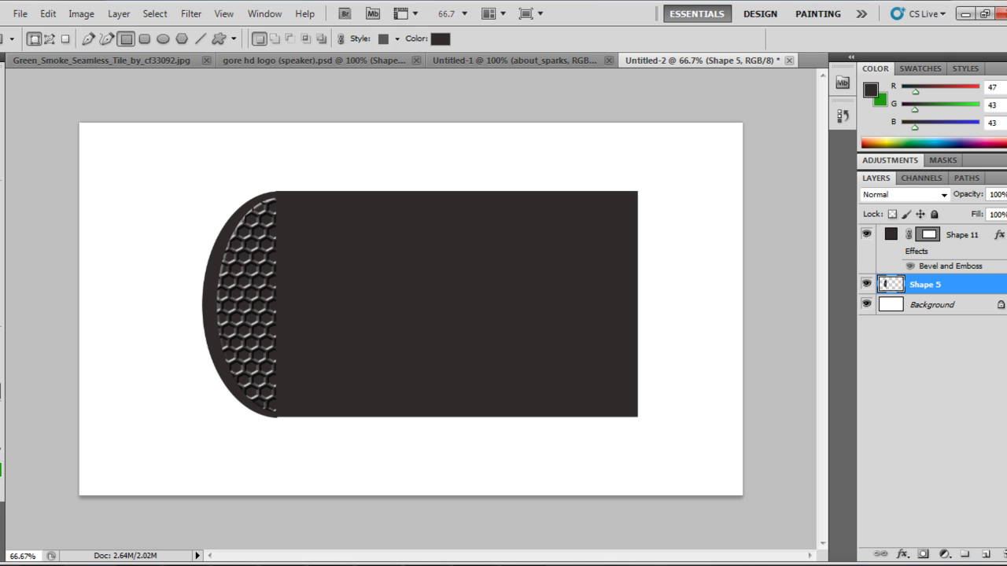
{"action": "key", "text": "ctrl+t"}
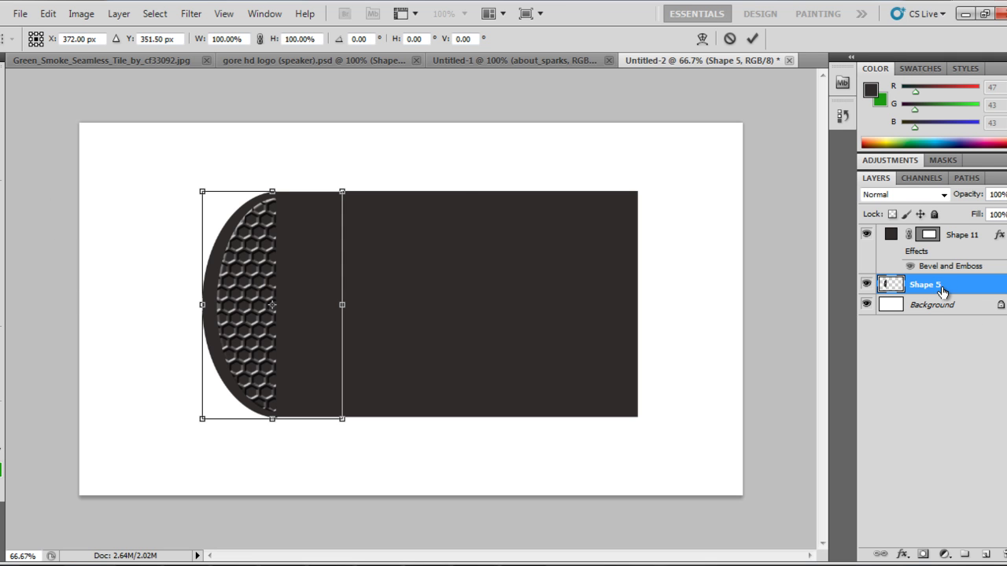
{"action": "left_click_drag", "start_coordinate": [202, 305], "coordinate": [525, 305]}
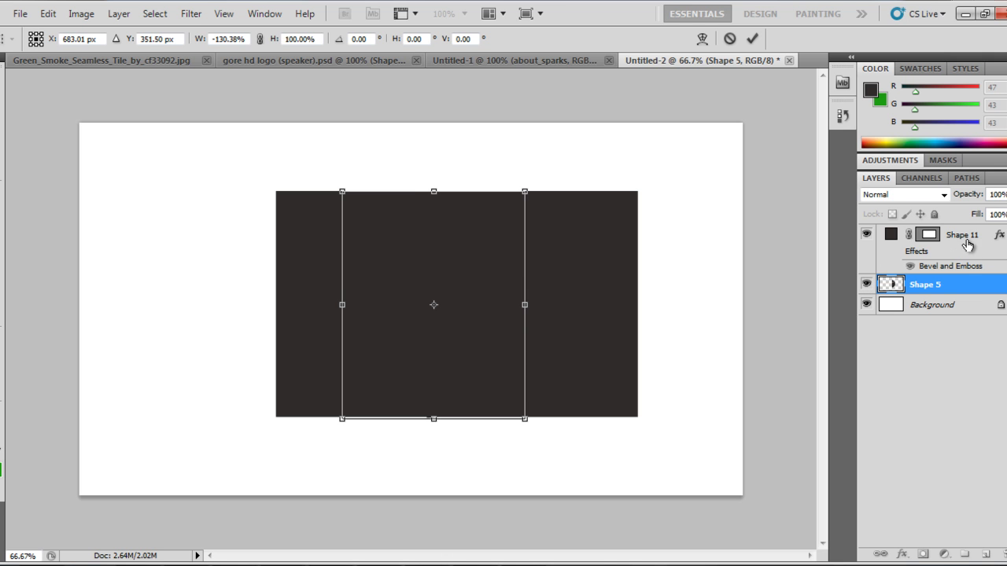
{"action": "key", "text": "ctrl+z"}
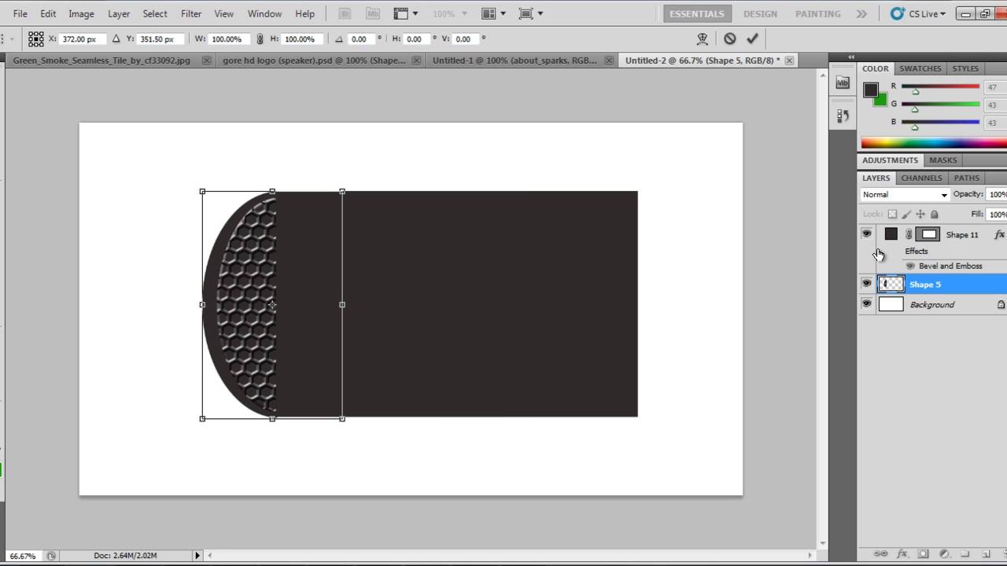
{"action": "key", "text": "Escape"}
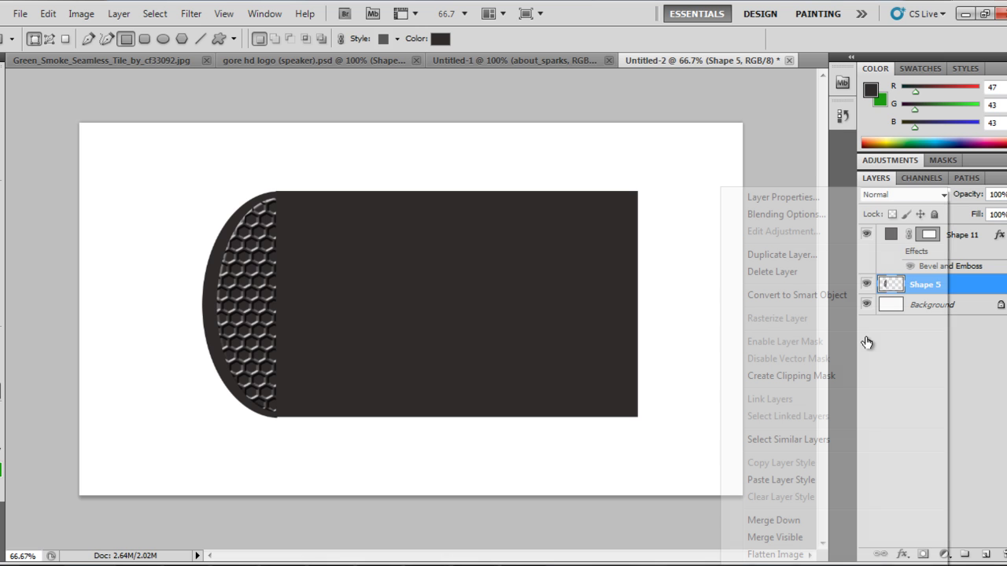
Step: Duplicate the merged honeycomb side piece and mirror the copy horizontally at -109.84% width, moving it beyond the rectangle's right edge
{"action": "right_click", "coordinate": [864, 343]}
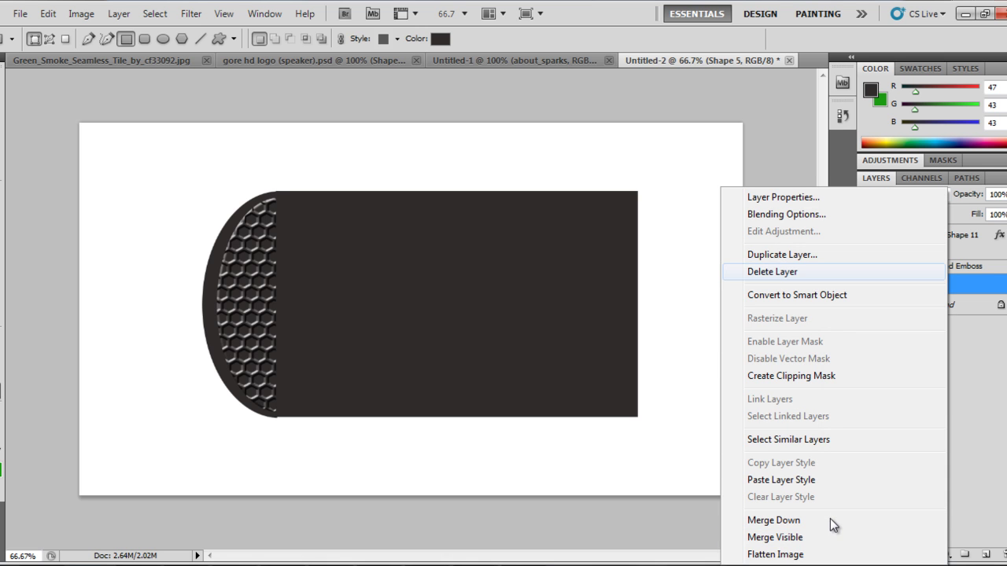
{"action": "left_click", "coordinate": [782, 254]}
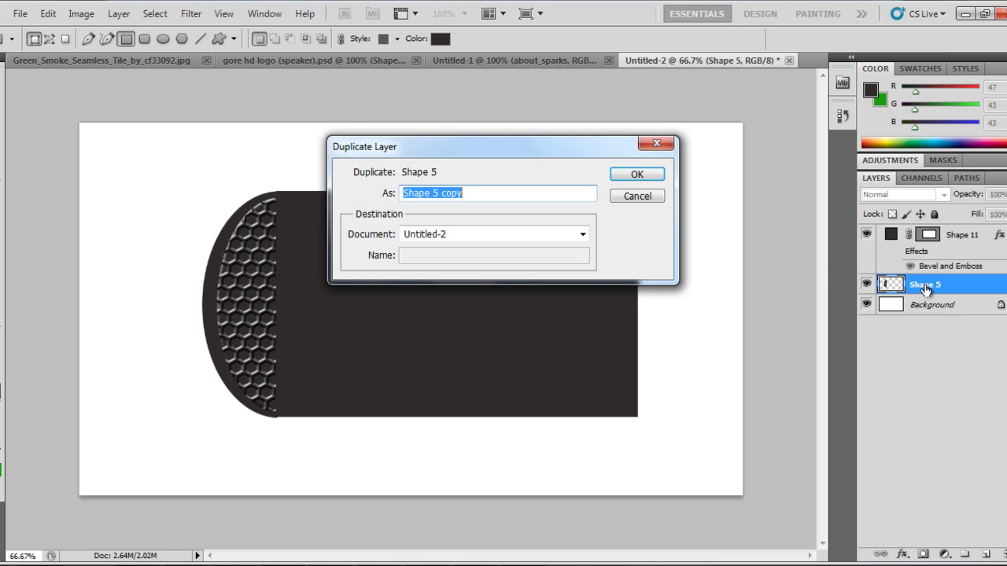
{"action": "key", "text": "Return"}
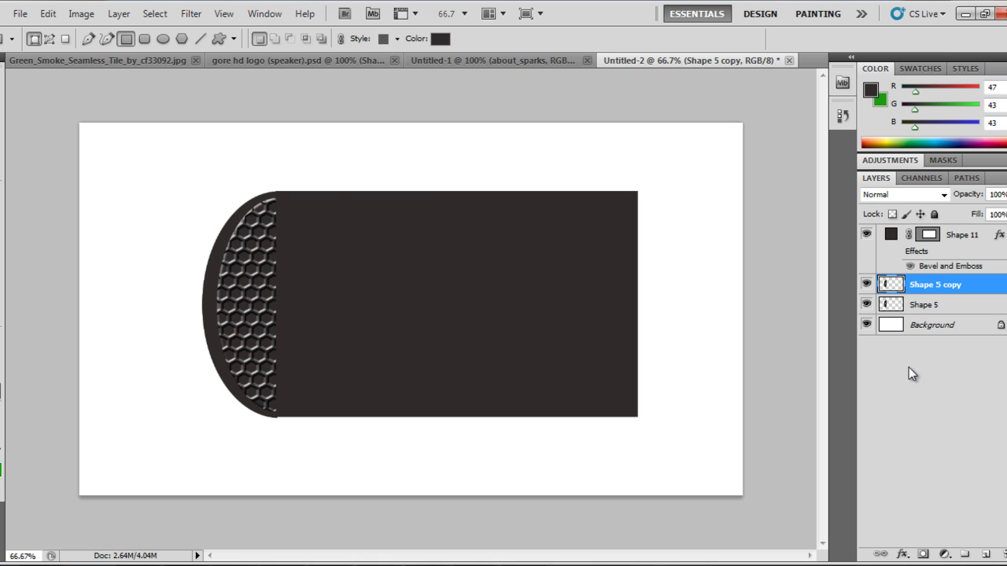
{"action": "key", "text": "ctrl+t"}
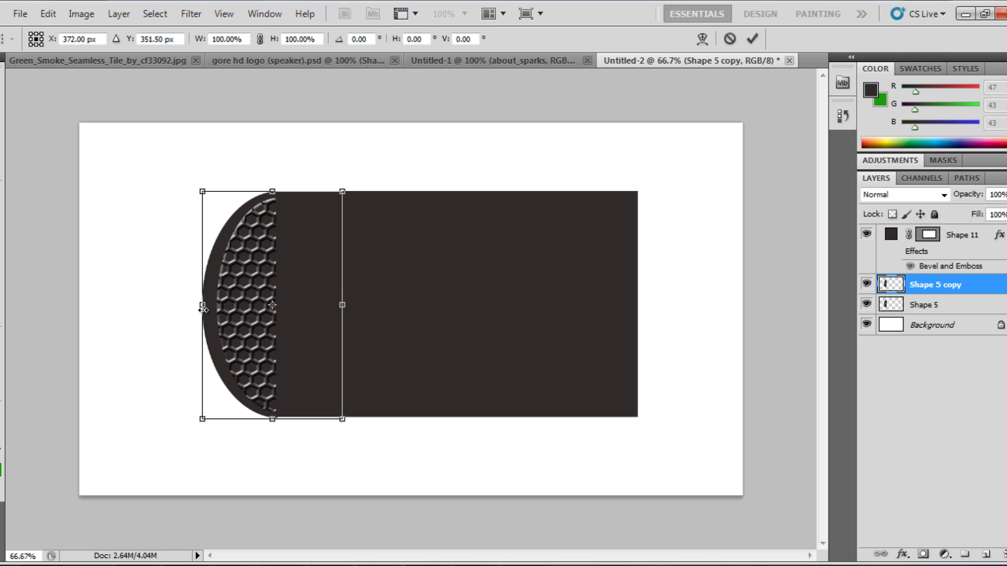
{"action": "left_click_drag", "start_coordinate": [203, 306], "coordinate": [525, 331]}
{"action": "key", "text": "shift+Left"}
{"action": "key", "text": "shift+Left"}
{"action": "key", "text": "shift+Left"}
{"action": "key", "text": "shift+Left"}
{"action": "key", "text": "shift+Left"}
{"action": "key", "text": "shift+Left"}
{"action": "key", "text": "shift+Down"}
{"action": "key", "text": "shift+Down"}
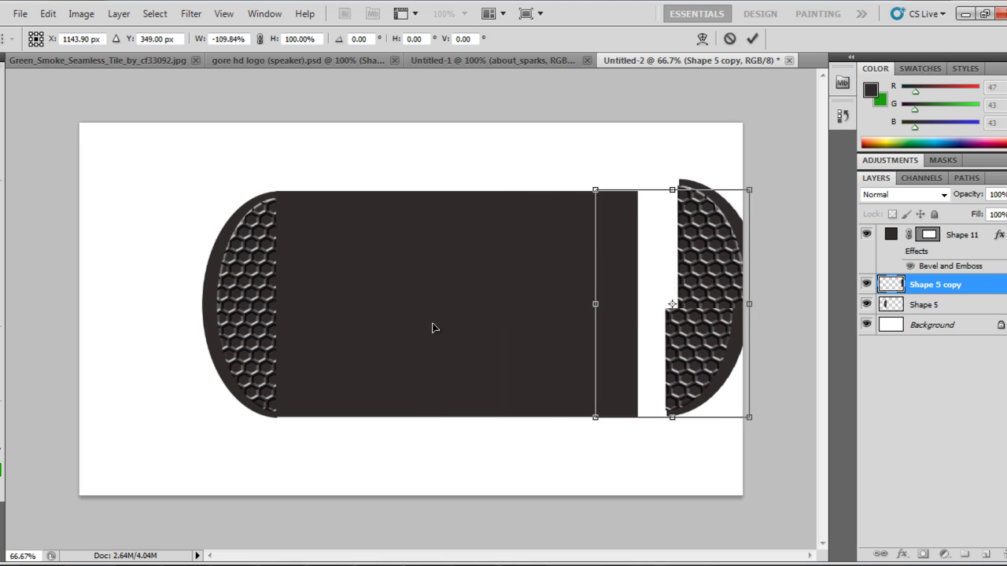
Step: Align the mirrored side piece with the rectangle's right edge and full height, placing its centre at Y 351.50 px
{"action": "key", "text": "Up"}
{"action": "key", "text": "Up"}
{"action": "key", "text": "Up"}
{"action": "key", "text": "Up"}
{"action": "key", "text": "Up"}
{"action": "key", "text": "Up"}
{"action": "key", "text": "Up"}
{"action": "key", "text": "Up"}
{"action": "key", "text": "Left"}
{"action": "key", "text": "Left"}
{"action": "key", "text": "Left"}
{"action": "key", "text": "Left"}
{"action": "key", "text": "Left"}
{"action": "key", "text": "Left"}
{"action": "key", "text": "Left"}
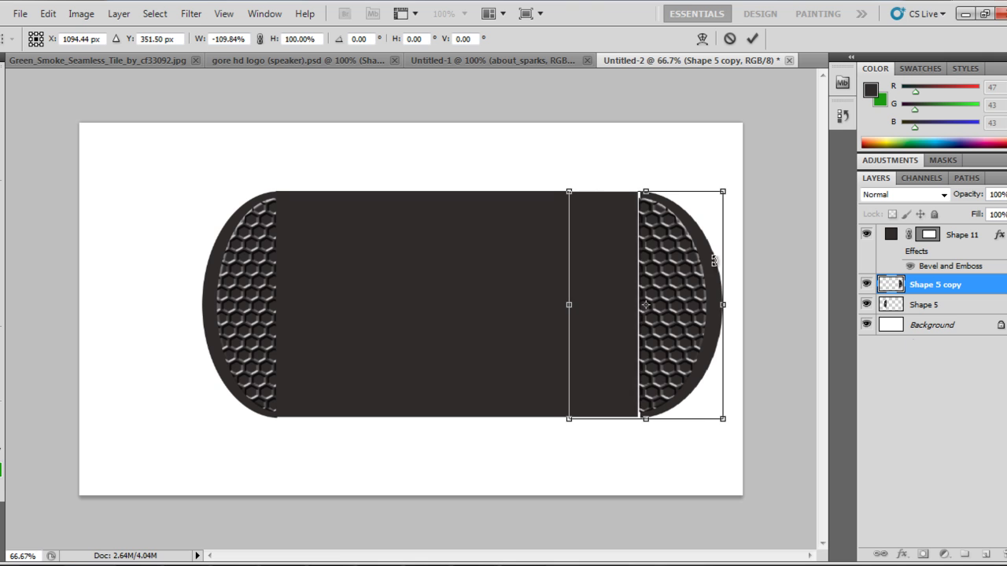
{"action": "key", "text": "shift+Left"}
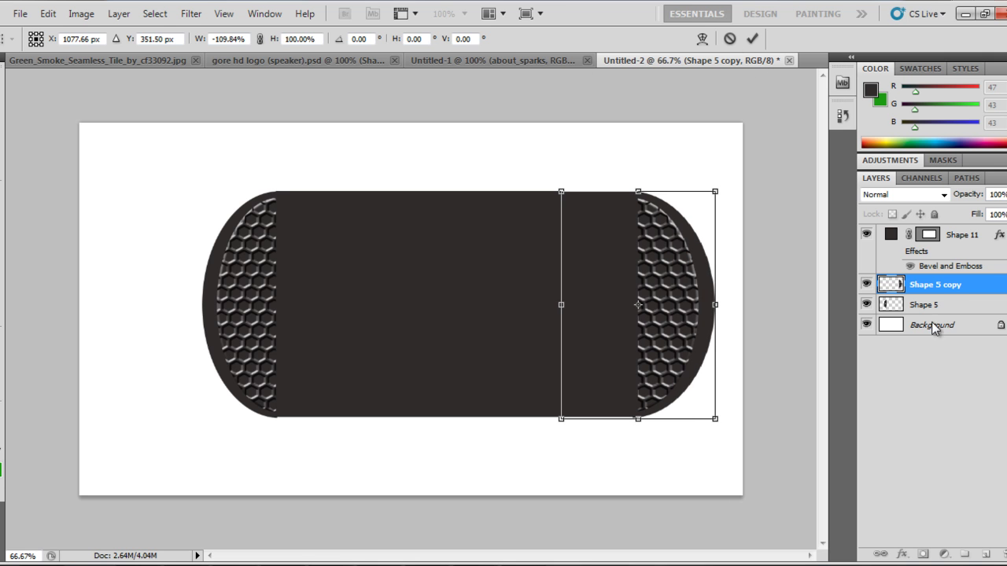
{"action": "key", "text": "shift+Left"}
{"action": "key", "text": "Left"}
{"action": "key", "text": "Left"}
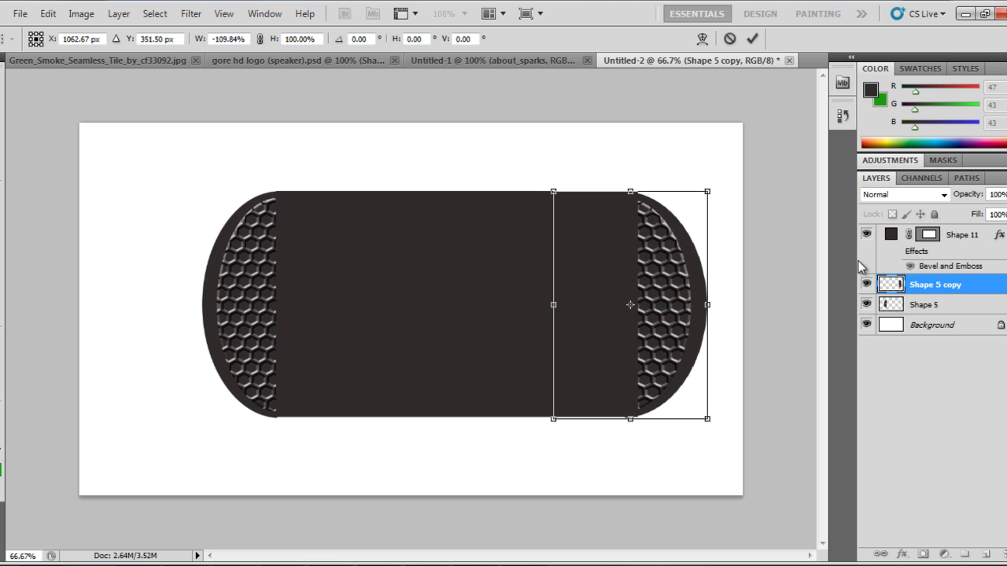
{"action": "key", "text": "shift+Right"}
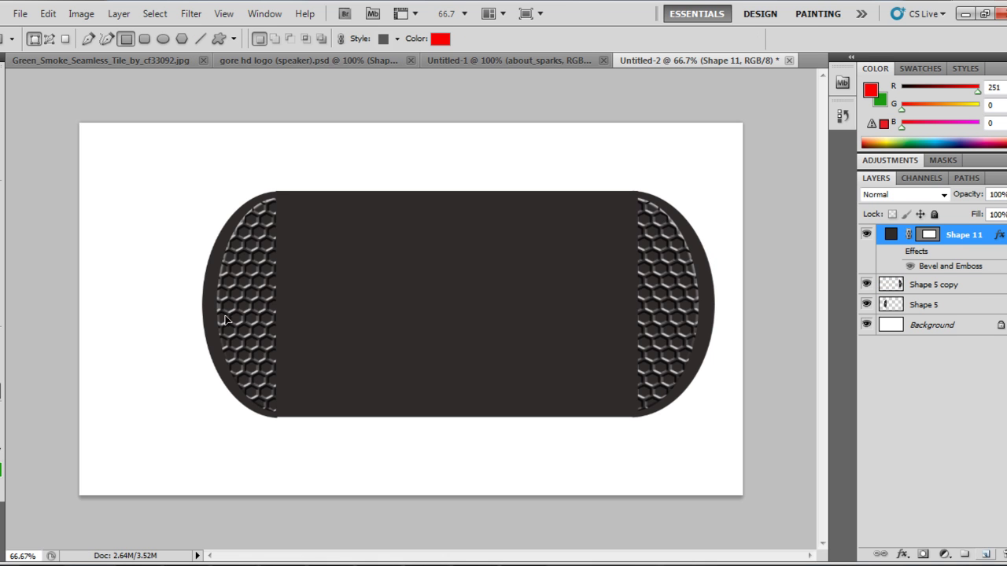
Step: Draw a rectangle on a new layer between the two honeycomb pieces, matching their height, in the sampled dark grey 2f2b2b
{"action": "key", "text": "ctrl+shift+alt+n"}
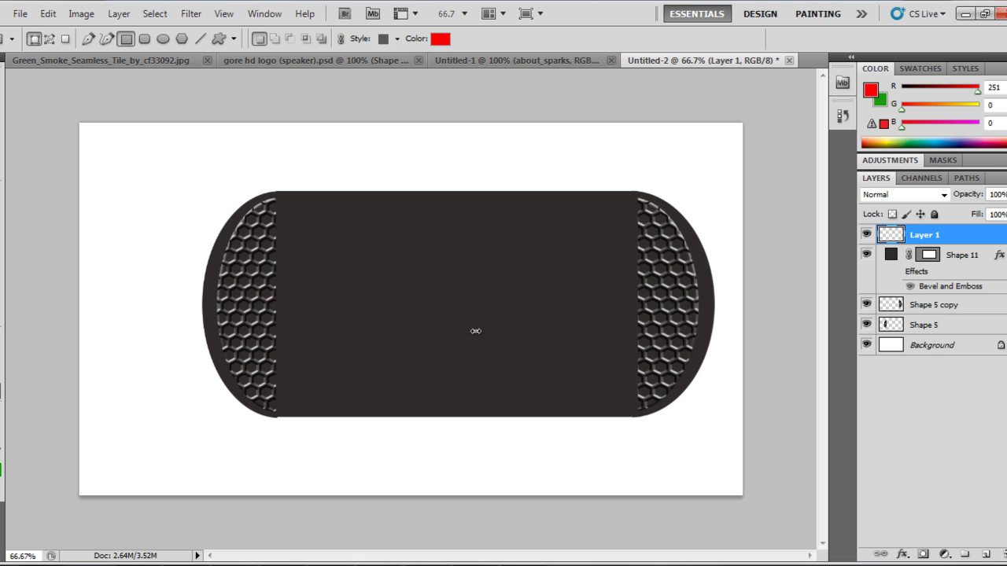
{"action": "key", "text": "i"}
{"action": "left_click", "coordinate": [414, 333]}
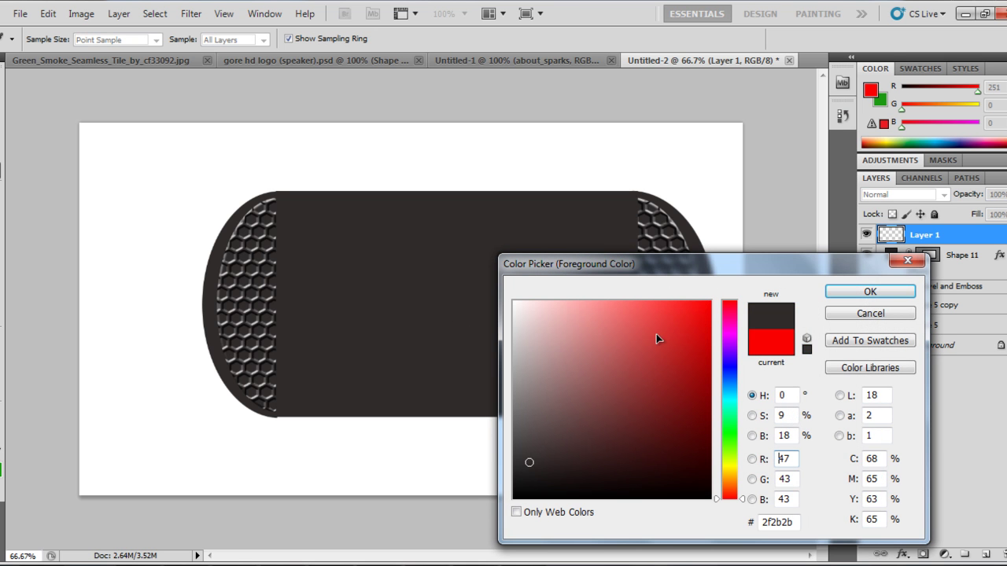
{"action": "key", "text": "Return"}
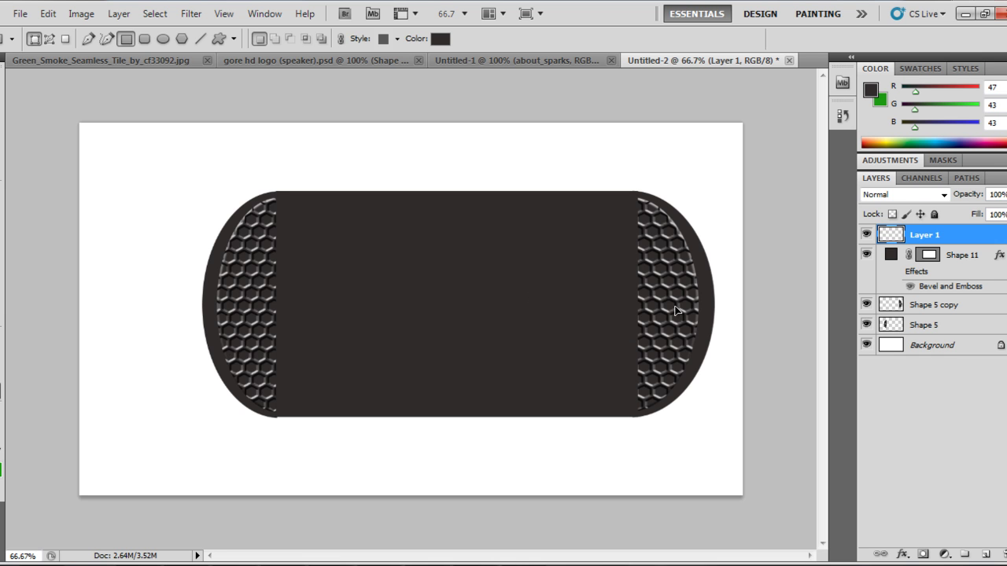
{"action": "left_click_drag", "start_coordinate": [276, 198], "coordinate": [584, 378]}
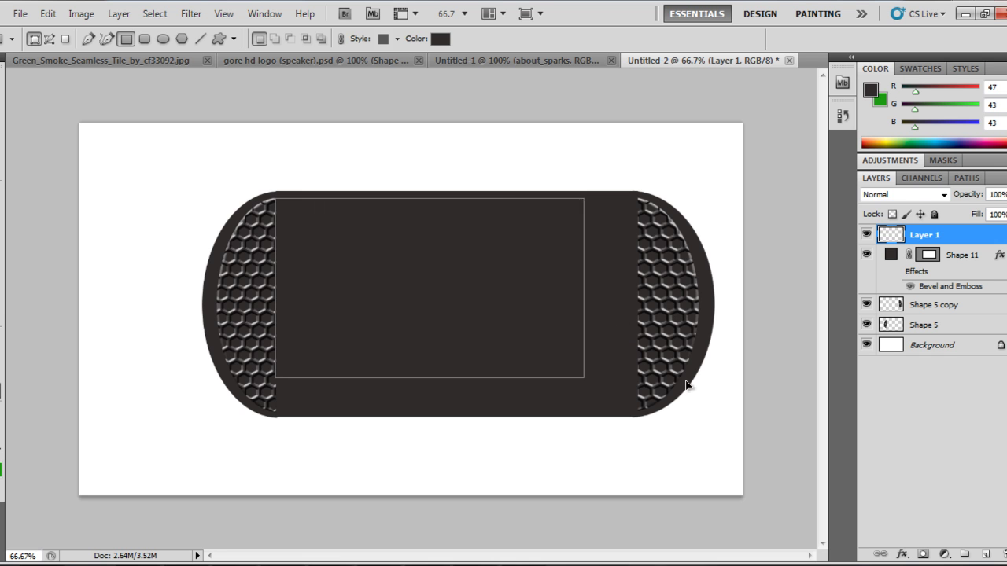
{"action": "left_click_drag", "start_coordinate": [686, 385], "coordinate": [689, 383]}
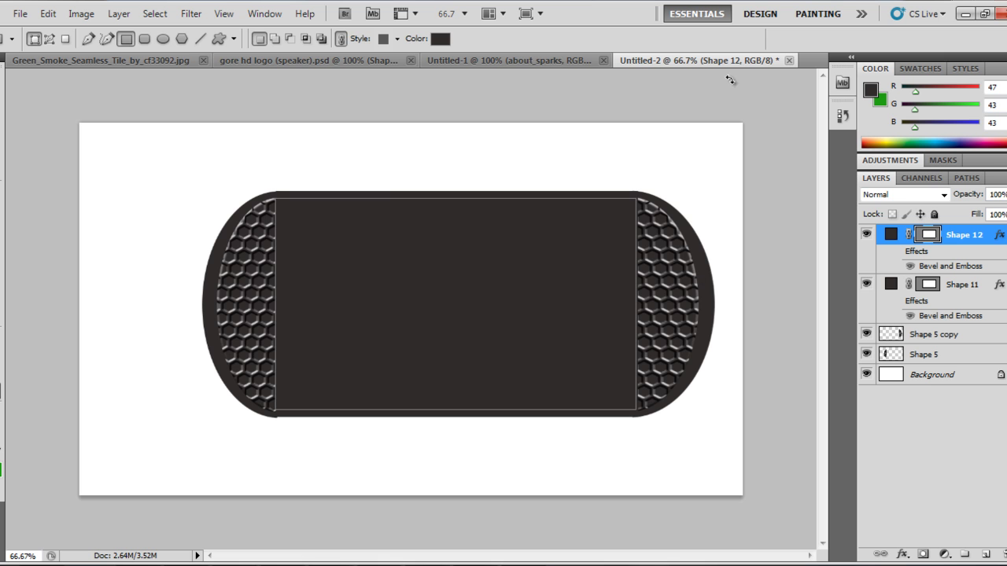
Step: Apply Bevel and Emboss with the honeycomb pattern texture at 31% scale and +100% depth to the inner rectangle
{"action": "double_click", "coordinate": [968, 251]}
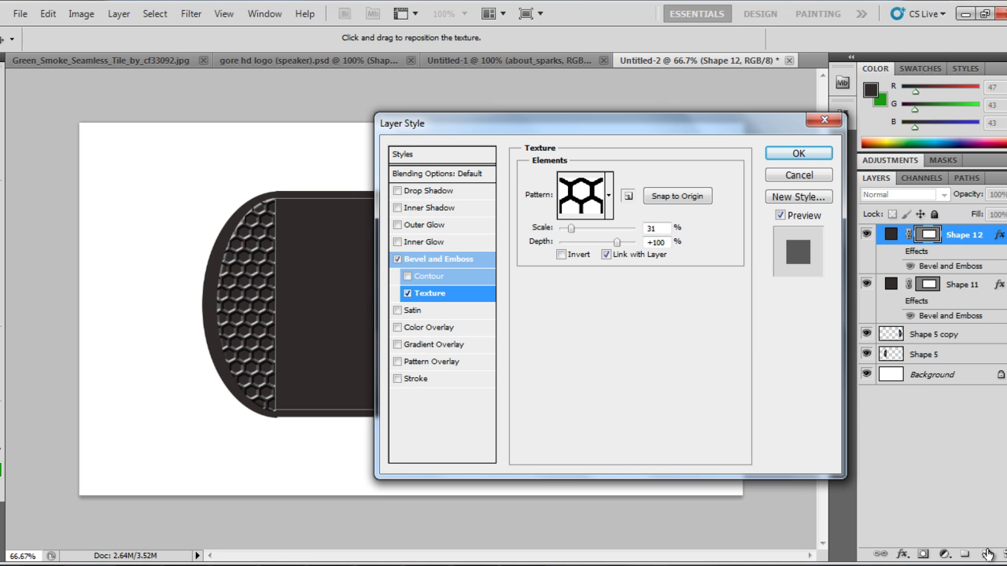
{"action": "key", "text": "Tab"}
{"action": "key", "text": "Return"}
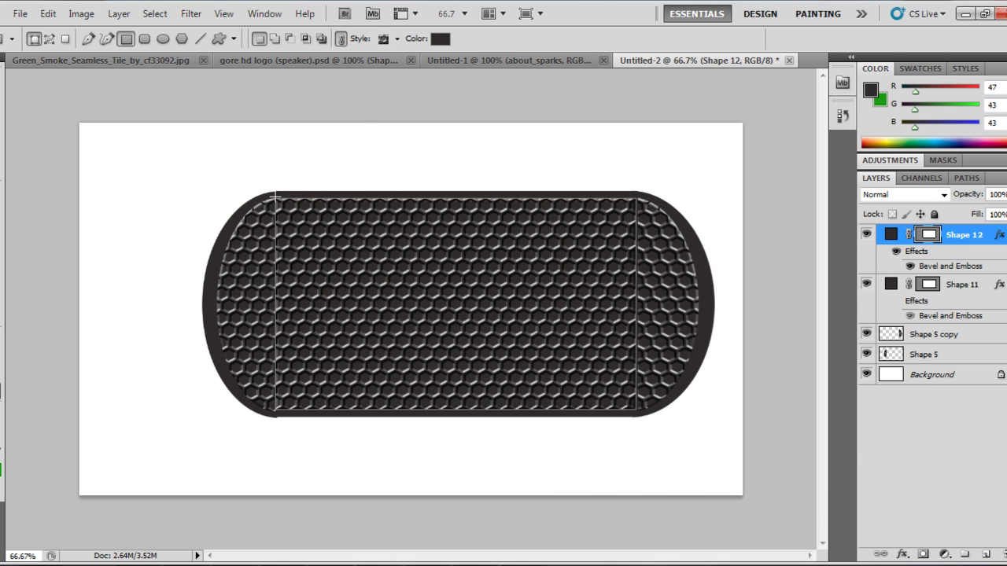
{"action": "left_click", "coordinate": [275, 196]}
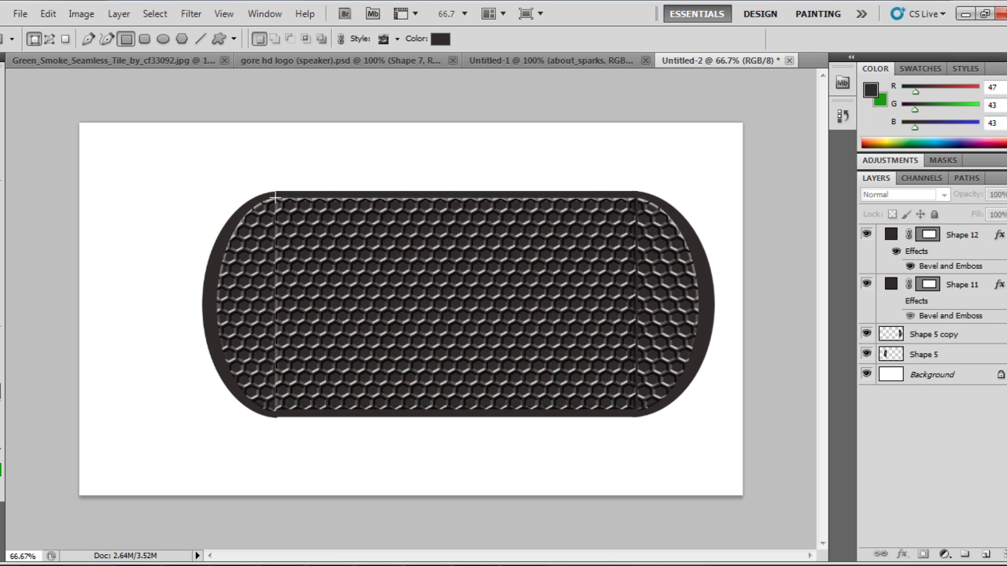
{"action": "key", "text": "v"}
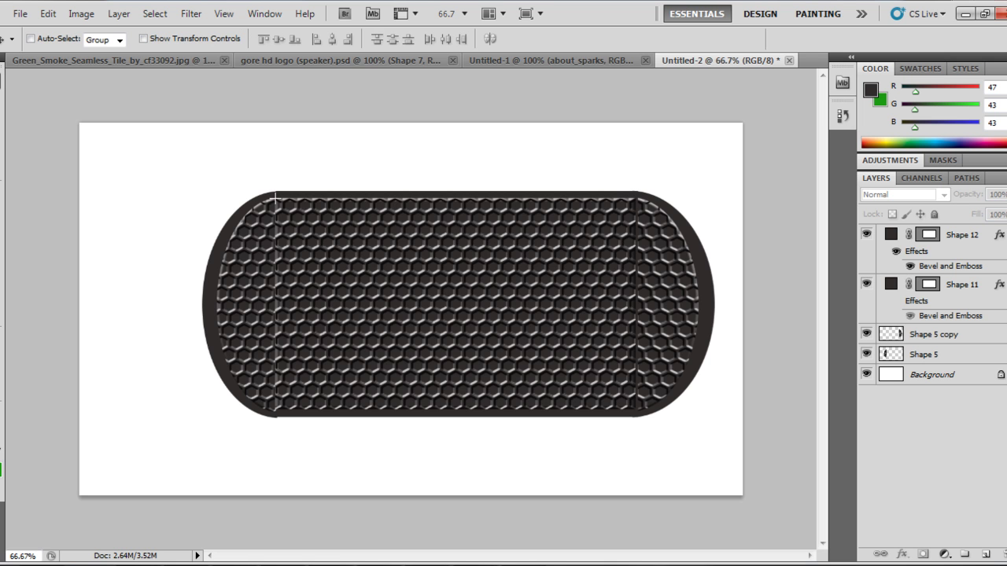
{"action": "left_click", "coordinate": [275, 198]}
{"action": "key", "text": "Return"}
{"action": "left_click", "coordinate": [636, 407]}
{"action": "key", "text": "Return"}
Step: Lower the textured inner rectangle's layer opacity so its honeycomb is only faintly visible against the dark body
{"action": "left_click", "coordinate": [963, 235]}
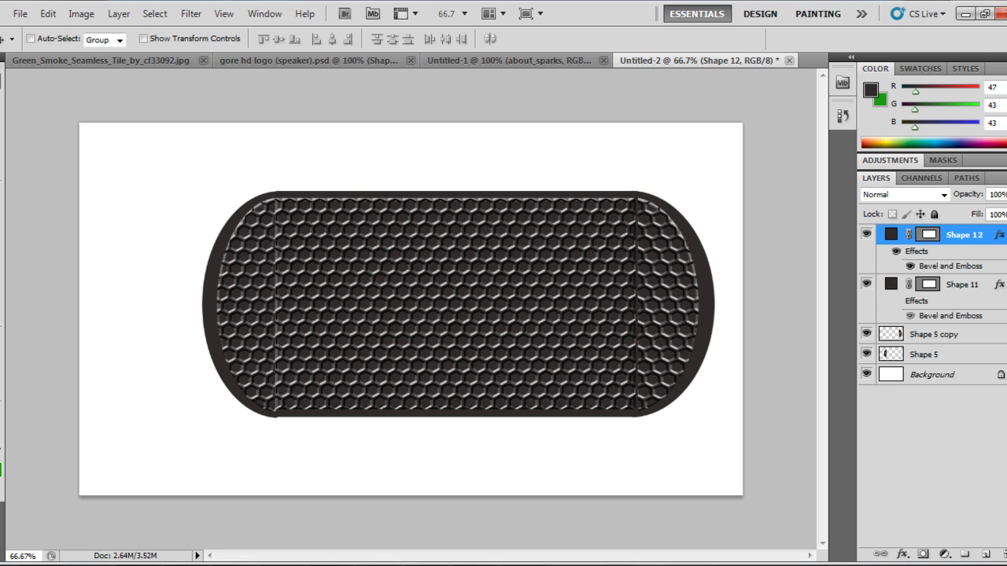
{"action": "double_click", "coordinate": [965, 235]}
{"action": "left_click", "coordinate": [954, 241]}
{"action": "double_click", "coordinate": [954, 246]}
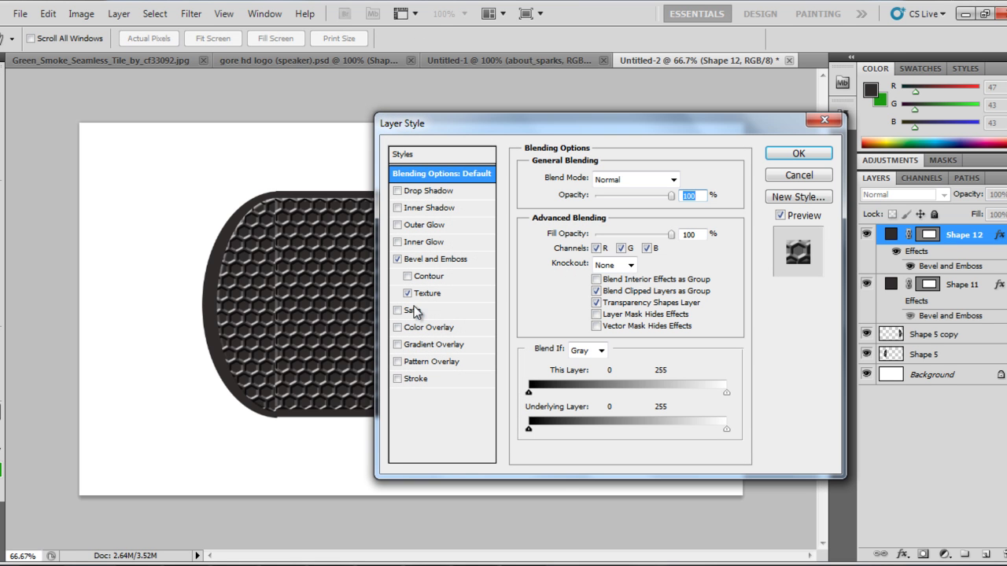
{"action": "mouse_move", "coordinate": [671, 195]}
{"action": "left_mouse_down"}
{"action": "mouse_move", "coordinate": [596, 195]}
{"action": "mouse_move", "coordinate": [605, 195]}
{"action": "left_mouse_up"}
{"action": "key", "text": "Return"}
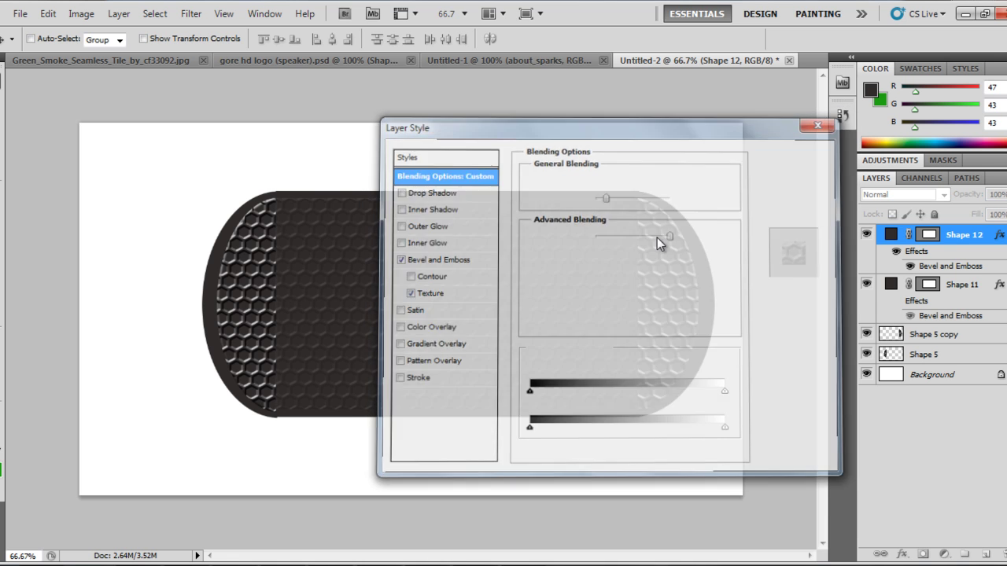
Step: Select the layer of the mirrored right-hand honeycomb piece, leaving the layer names as they are
{"action": "left_click", "coordinate": [934, 335]}
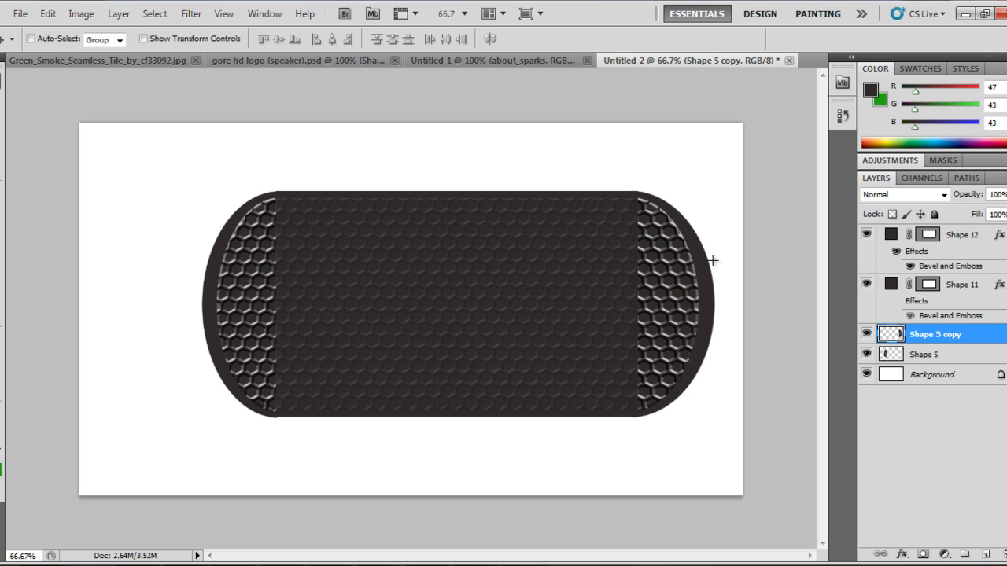
{"action": "left_click", "coordinate": [927, 354], "text": "shift"}
{"action": "double_click", "coordinate": [927, 354]}
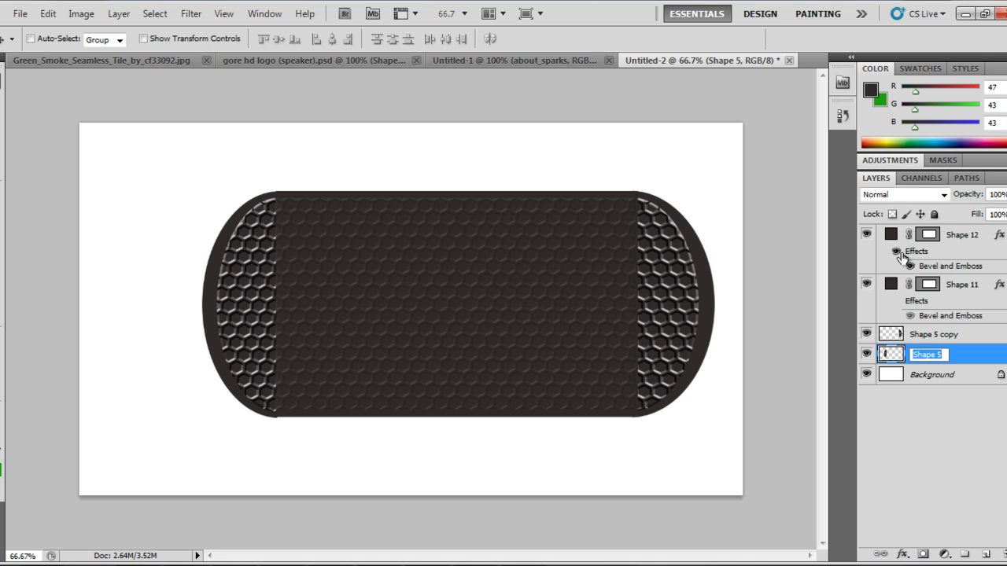
{"action": "key", "text": "Return"}
{"action": "left_click", "coordinate": [894, 335]}
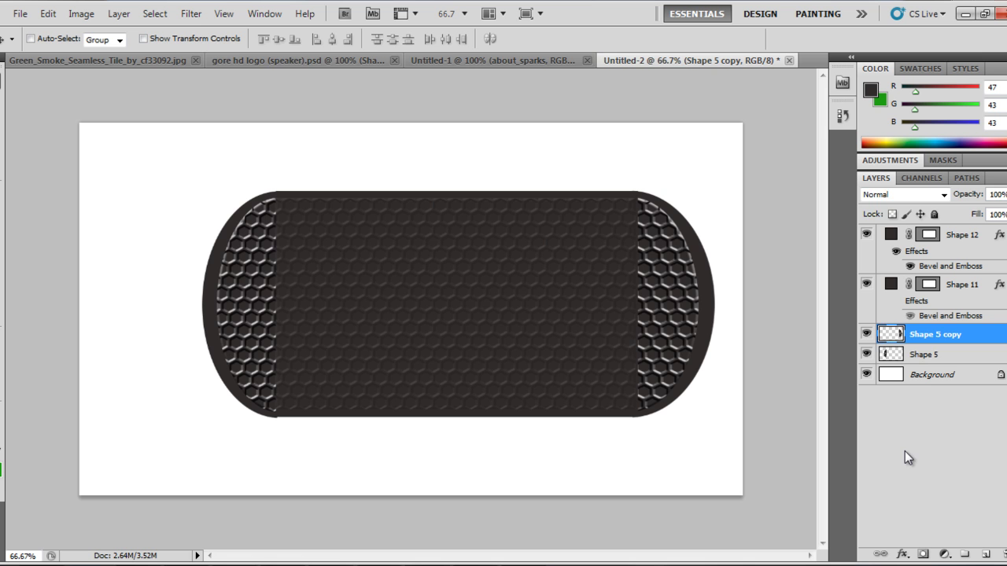
{"action": "key", "text": "ctrl+e"}
{"action": "key", "text": "ctrl+alt+shift+b"}
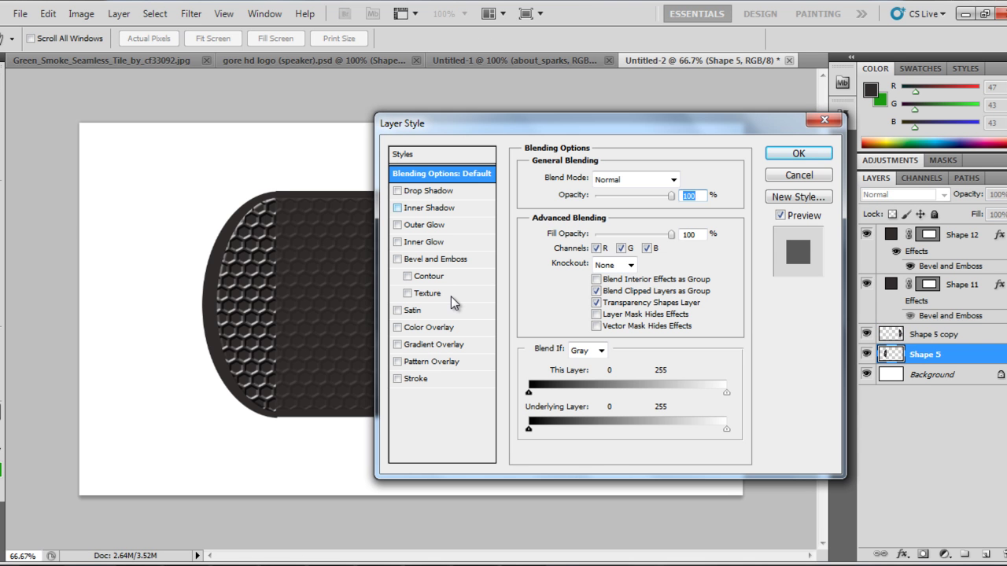
{"action": "type", "text": "71"}
{"action": "scroll", "coordinate": [888, 390], "scroll_direction": "up", "scroll_amount": 20}
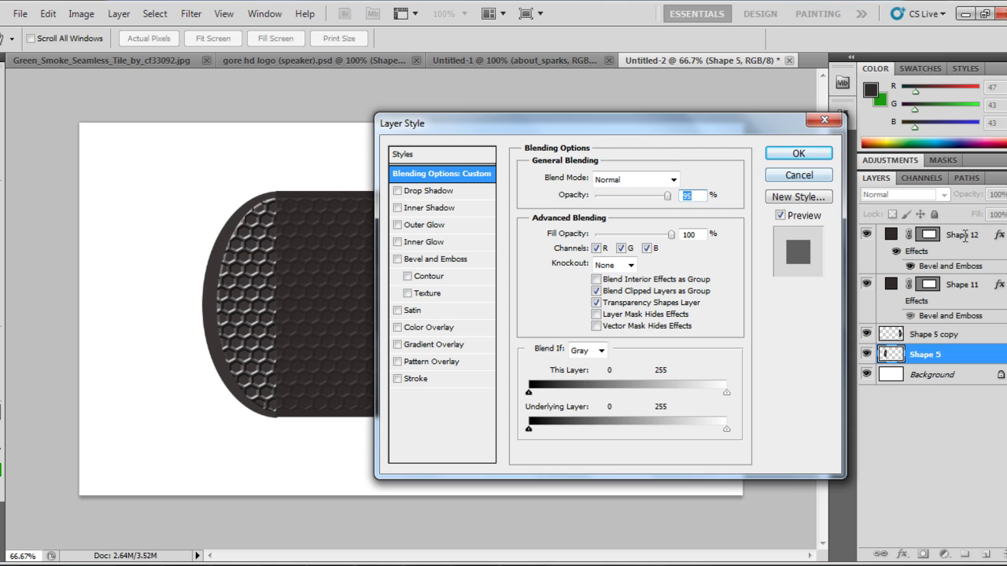
{"action": "key", "text": "Return"}
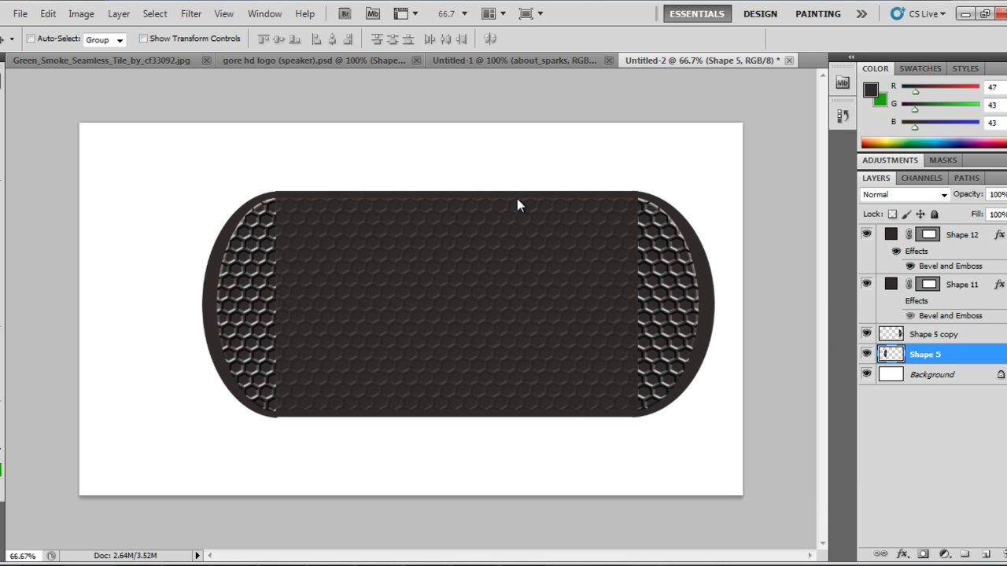
{"action": "key", "text": "t"}
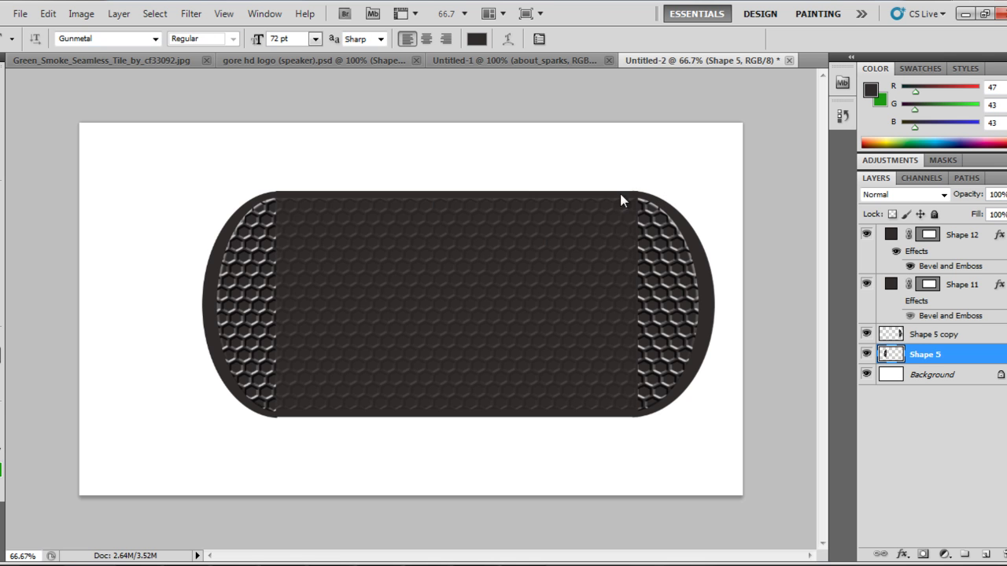
{"action": "left_click", "coordinate": [332, 302]}
{"action": "type", "text": "go"}
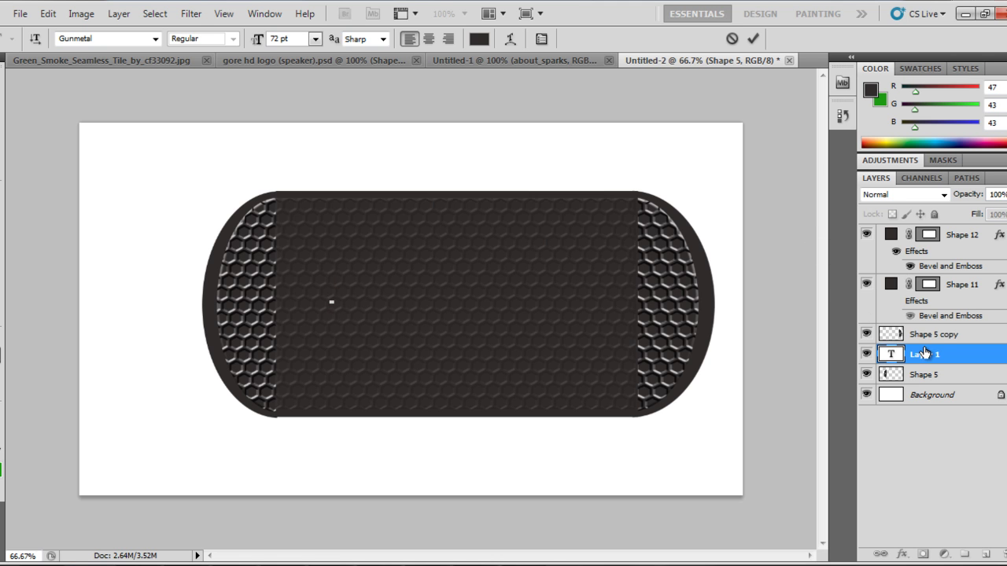
{"action": "key", "text": "Escape"}
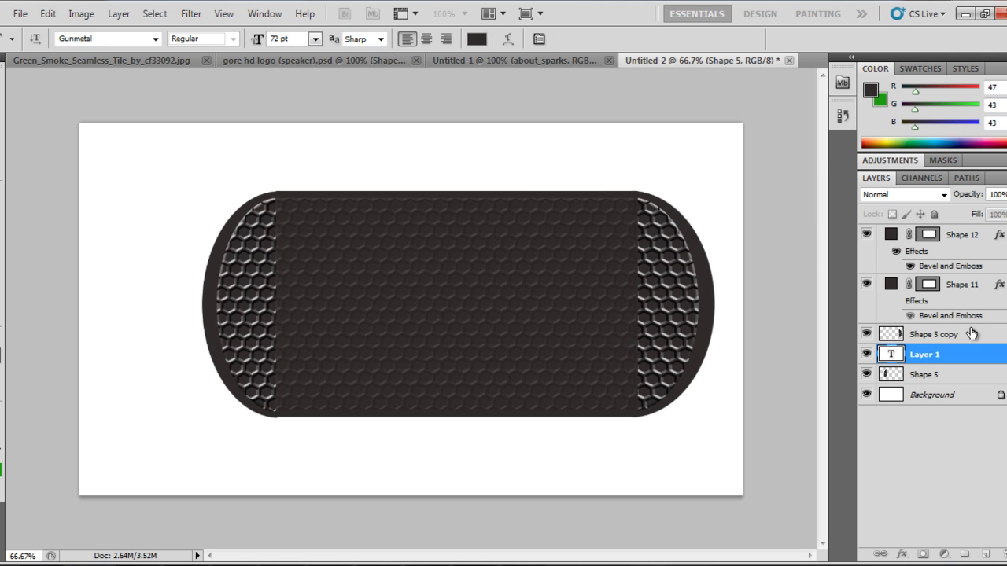
Step: Add a new layer above all the shape layers and set the foreground colour to red (RGB 255, 70, 70)
{"action": "key", "text": "ctrl+shift+alt+n"}
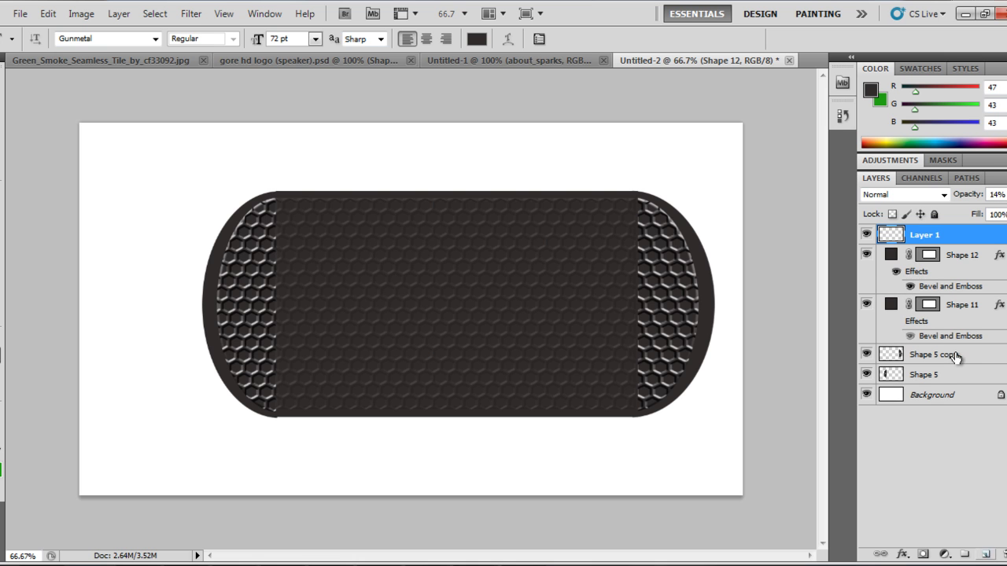
{"action": "left_click", "coordinate": [1, 456]}
{"action": "left_click_drag", "start_coordinate": [631, 310], "coordinate": [658, 302]}
{"action": "left_click", "coordinate": [870, 290]}
Step: Write "Tell You How" in red 72 pt Gunmetal text on the dark central body
{"action": "left_click", "coordinate": [364, 300]}
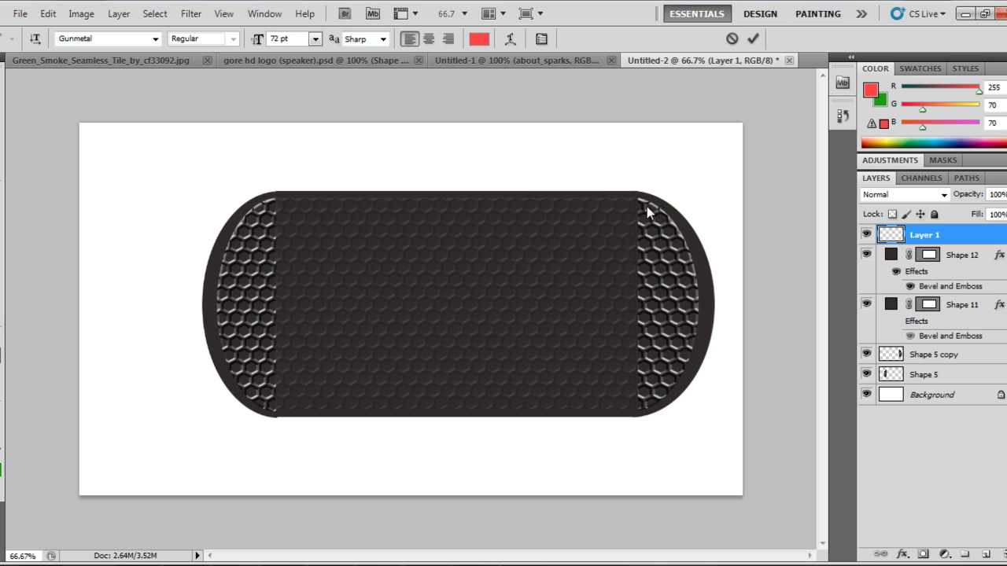
{"action": "type", "text": "TE"}
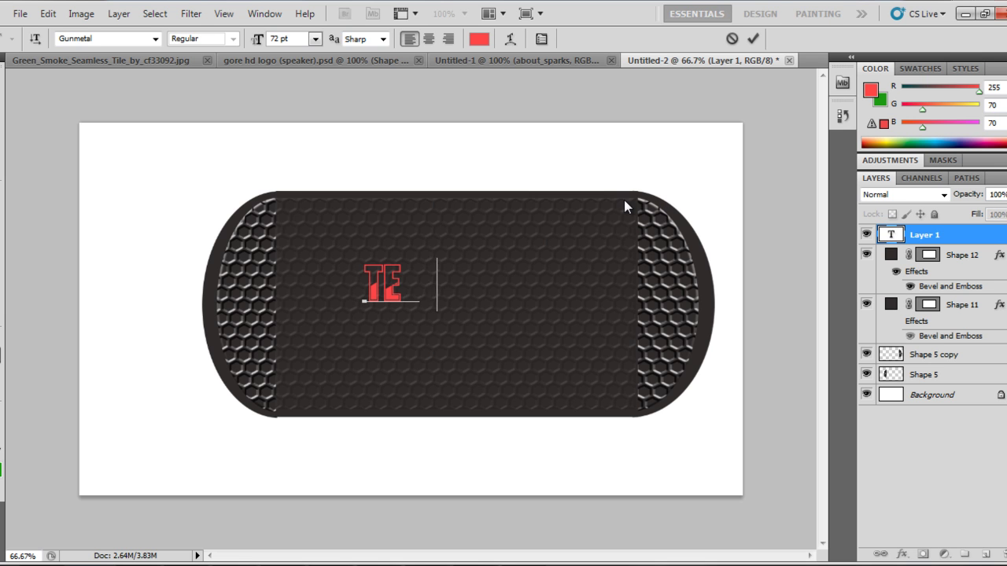
{"action": "type", "text": "LL   YOU   H"}
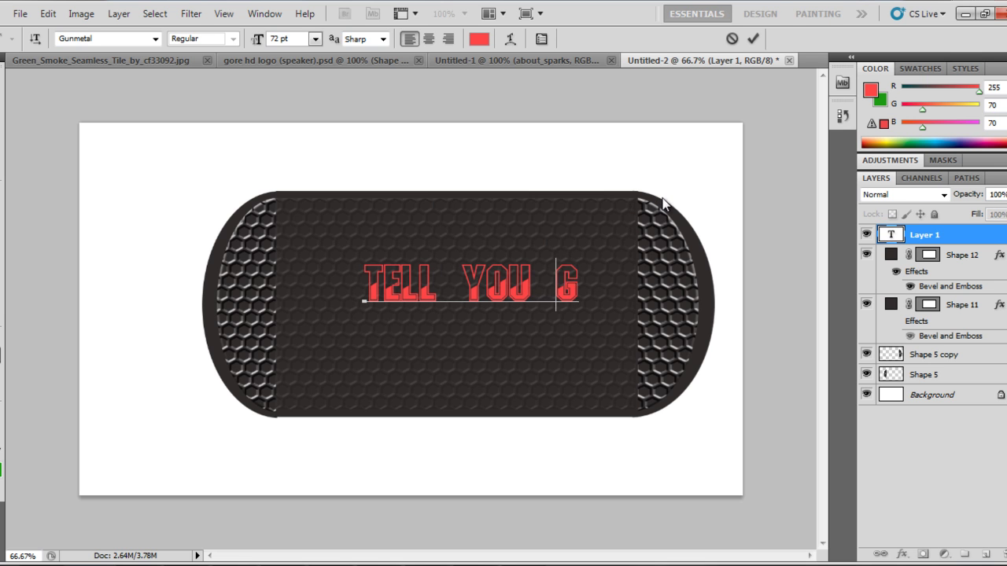
{"action": "type", "text": "OW"}
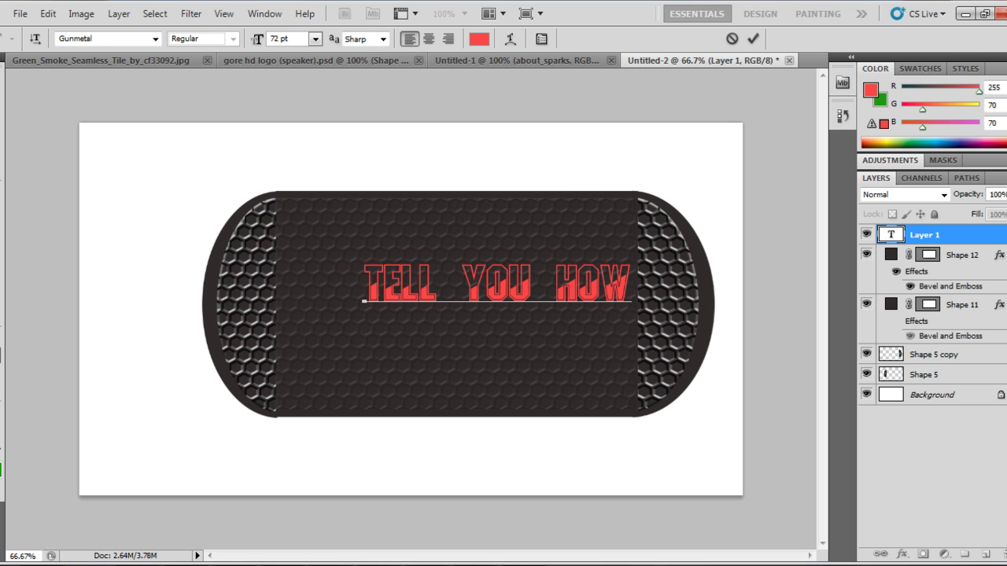
Step: Move the "Tell You How" text to the centre of the dark body, between the two honeycomb sides
{"action": "left_click", "coordinate": [2, 81]}
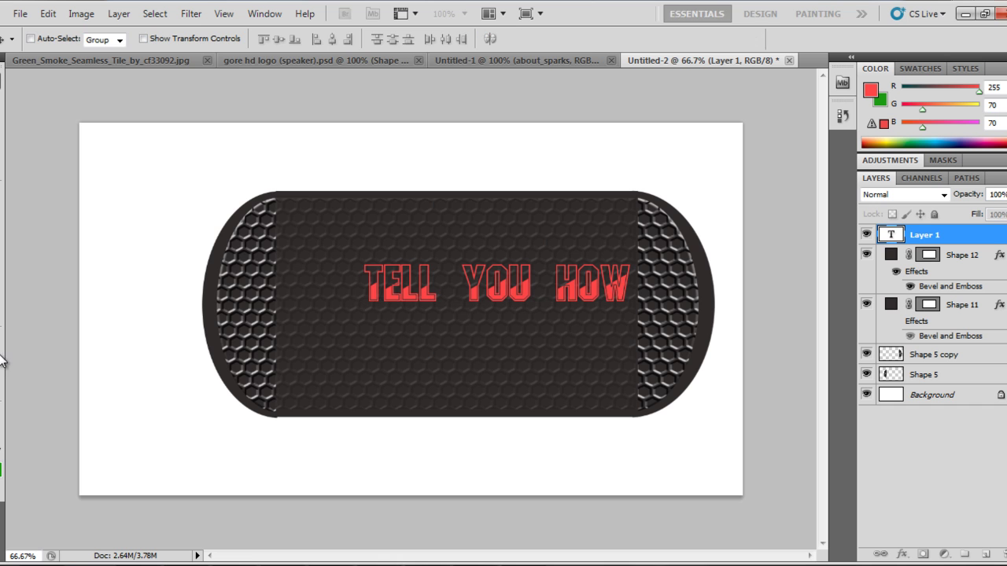
{"action": "left_click_drag", "start_coordinate": [424, 293], "coordinate": [377, 314]}
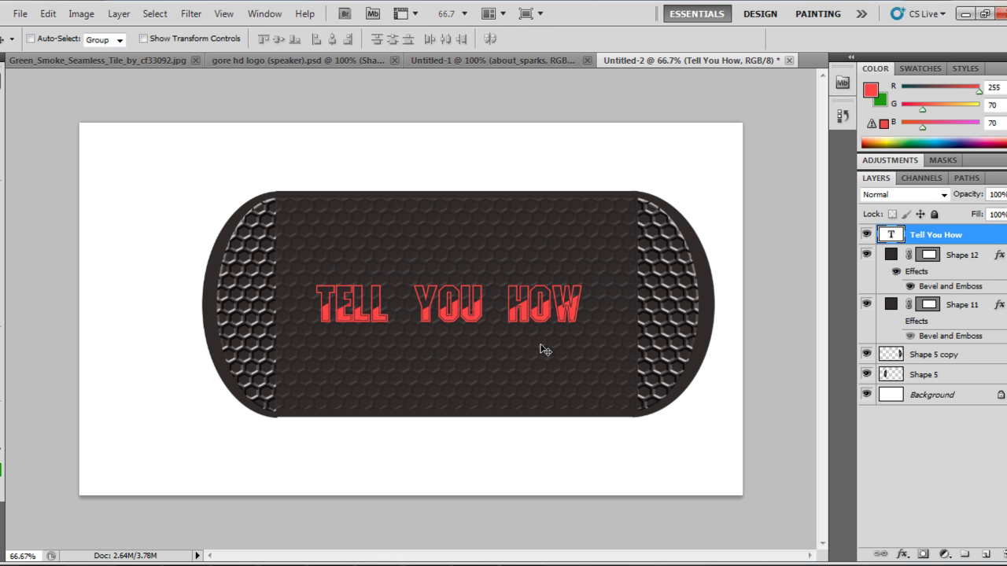
{"action": "key", "text": "Right"}
{"action": "key", "text": "Right"}
{"action": "key", "text": "Right"}
{"action": "key", "text": "Right"}
{"action": "key", "text": "Right"}
{"action": "key", "text": "Right"}
{"action": "key", "text": "Right"}
{"action": "key", "text": "Right"}
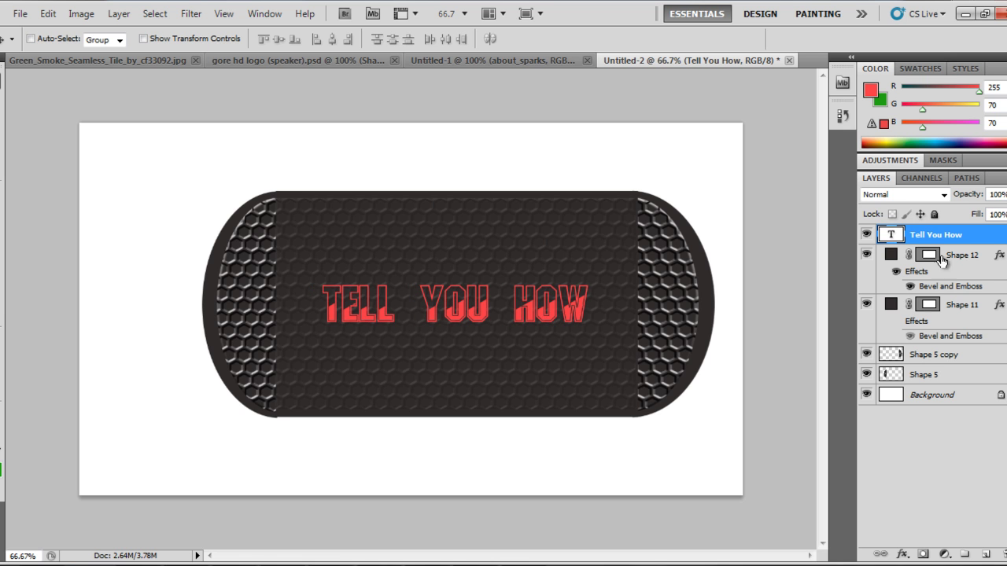